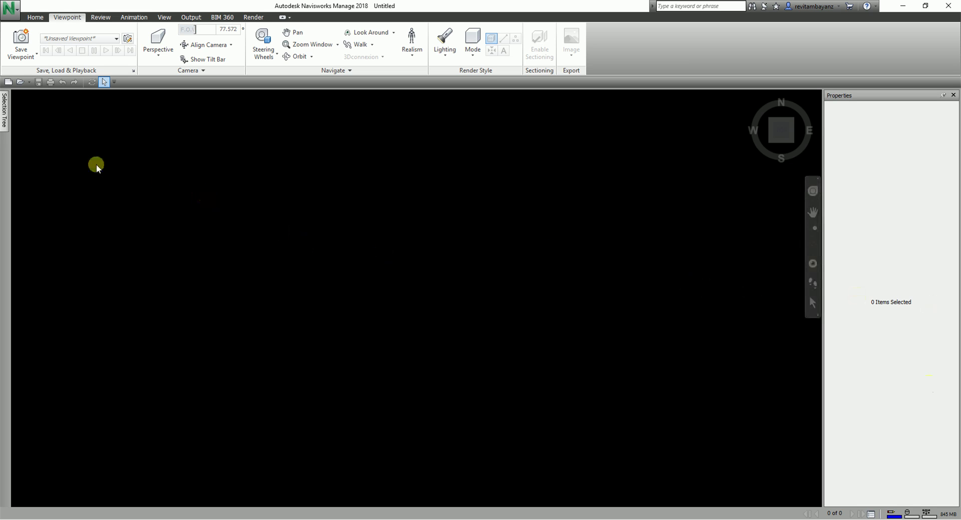
Open the NavisworksEssential.nwd model from the Navisworks folder
{"action": "left_click", "coordinate": [21, 82]}
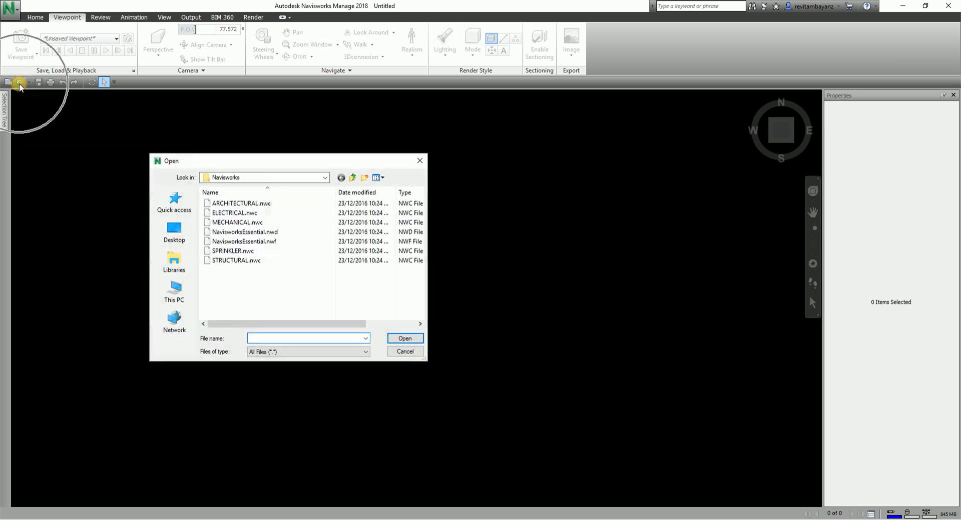
{"action": "left_click", "coordinate": [237, 233]}
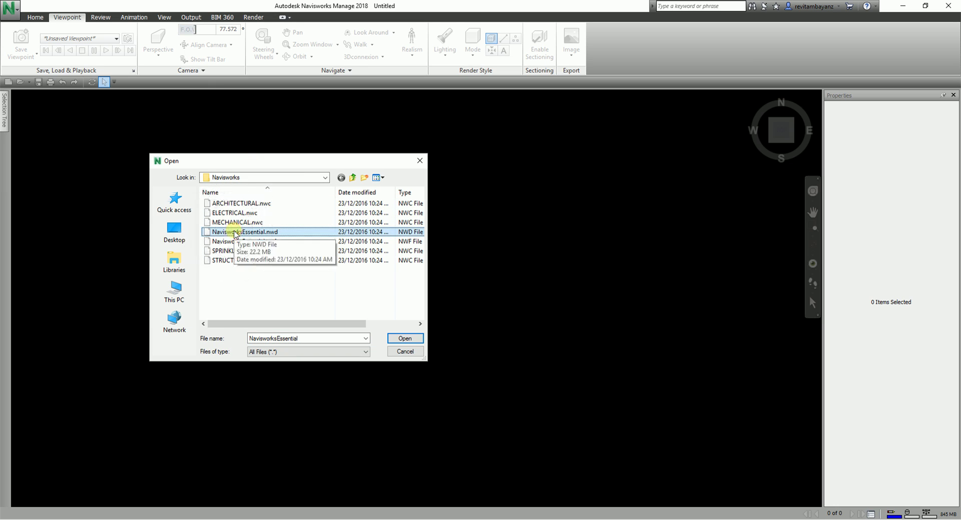
{"action": "left_click", "coordinate": [406, 339]}
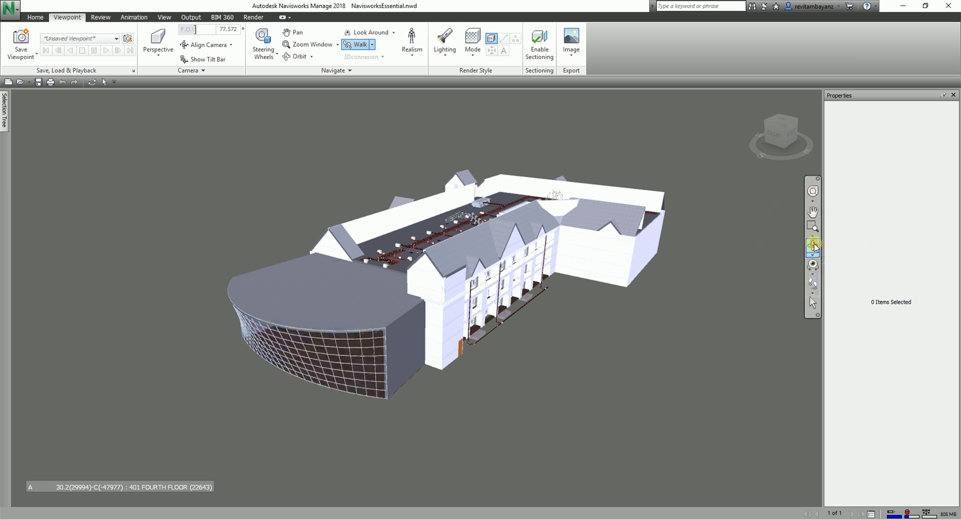
Select the white pipe cover beside the pipe ends at the near edge of the roof to show its item properties
{"action": "left_click", "coordinate": [813, 245]}
{"action": "mouse_move", "coordinate": [393, 286]}
{"action": "left_mouse_down"}
{"action": "mouse_move", "coordinate": [392, 305]}
{"action": "mouse_move", "coordinate": [385, 281]}
{"action": "left_mouse_up"}
{"action": "scroll", "coordinate": [383, 284], "scroll_direction": "up", "scroll_amount": 3}
{"action": "scroll", "coordinate": [383, 284], "scroll_direction": "up", "scroll_amount": 5}
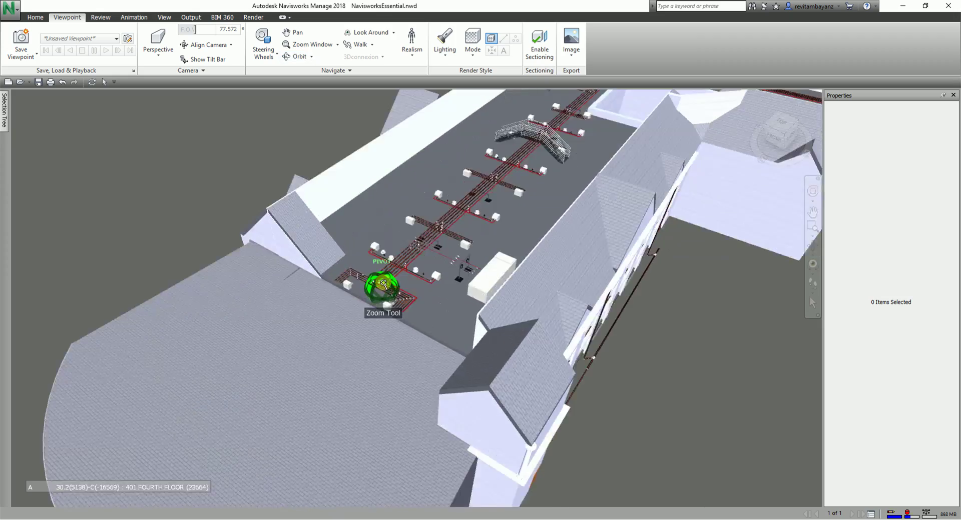
{"action": "scroll", "coordinate": [387, 273], "scroll_direction": "down", "scroll_amount": 5}
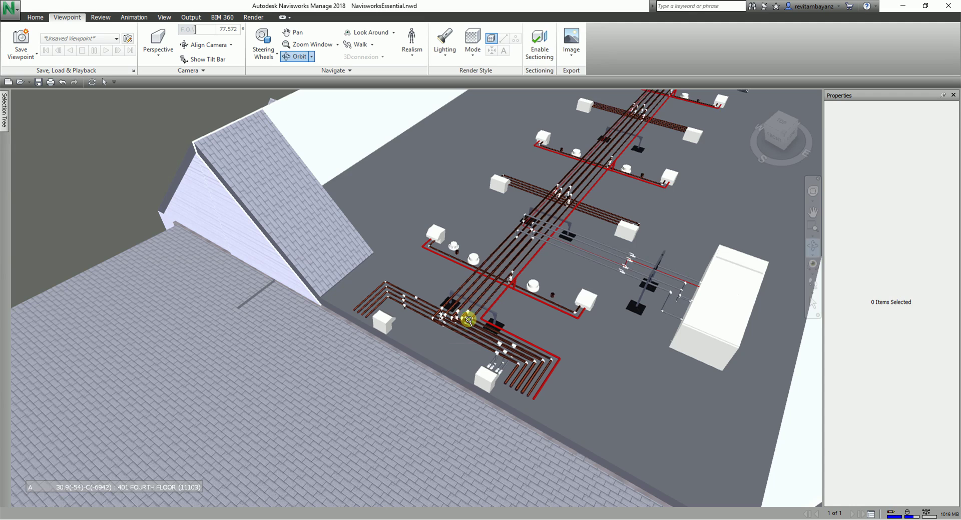
{"action": "scroll", "coordinate": [506, 402], "scroll_direction": "up", "scroll_amount": 3}
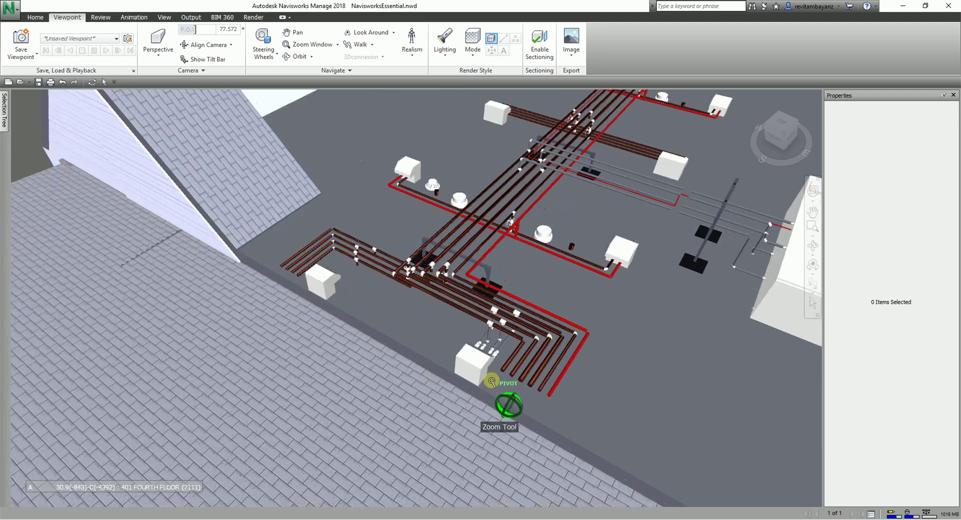
{"action": "left_click", "coordinate": [477, 366]}
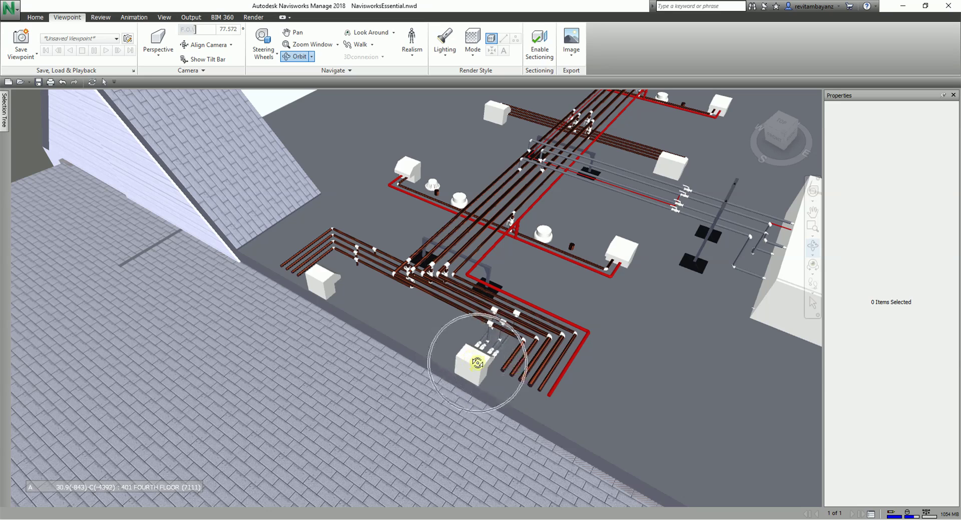
{"action": "left_click", "coordinate": [848, 97]}
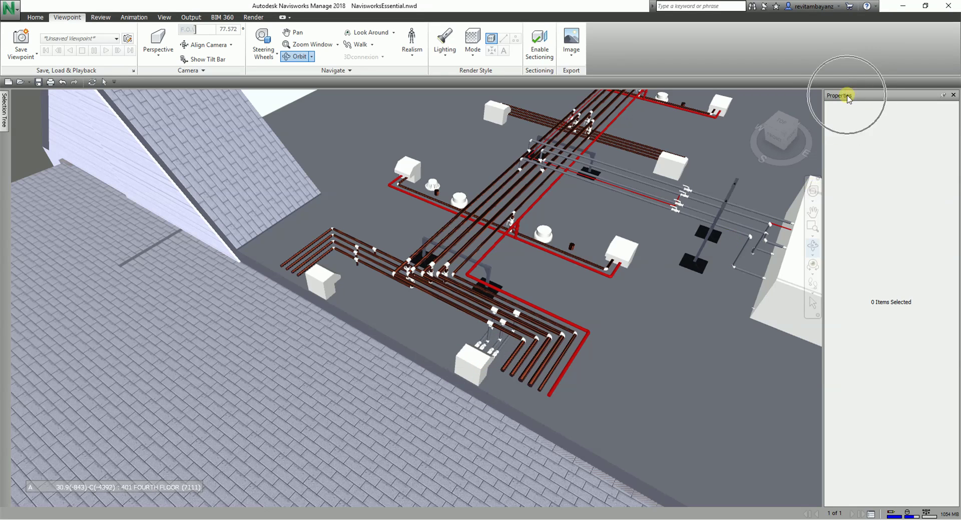
{"action": "left_click", "coordinate": [48, 18]}
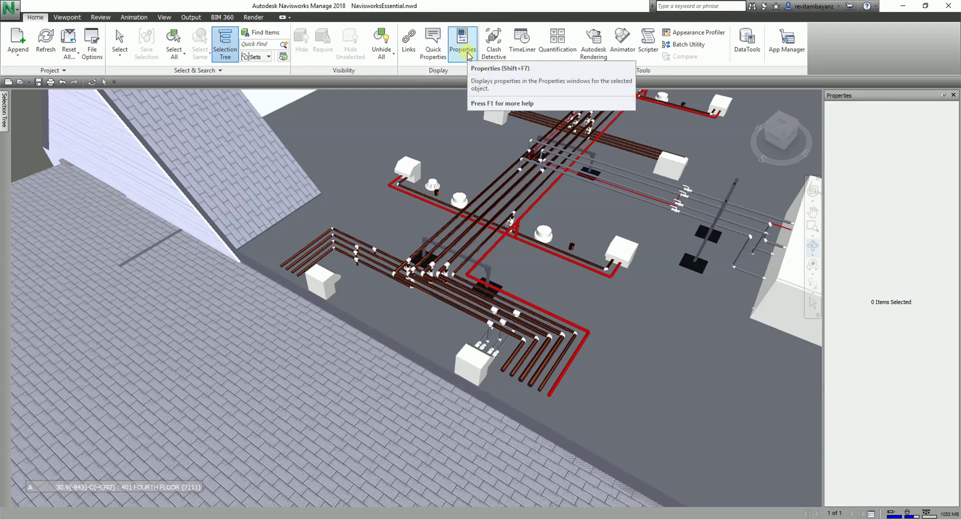
{"action": "left_click", "coordinate": [464, 361]}
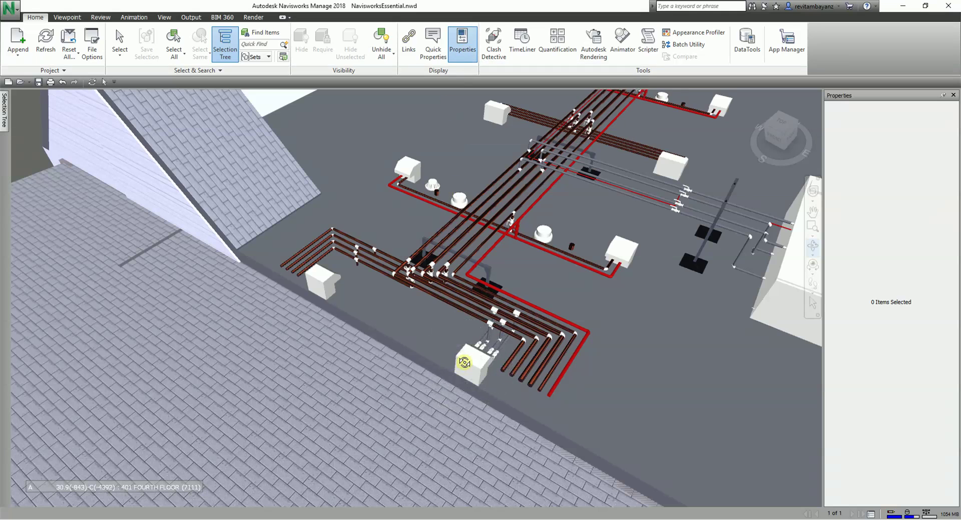
{"action": "left_click", "coordinate": [120, 40]}
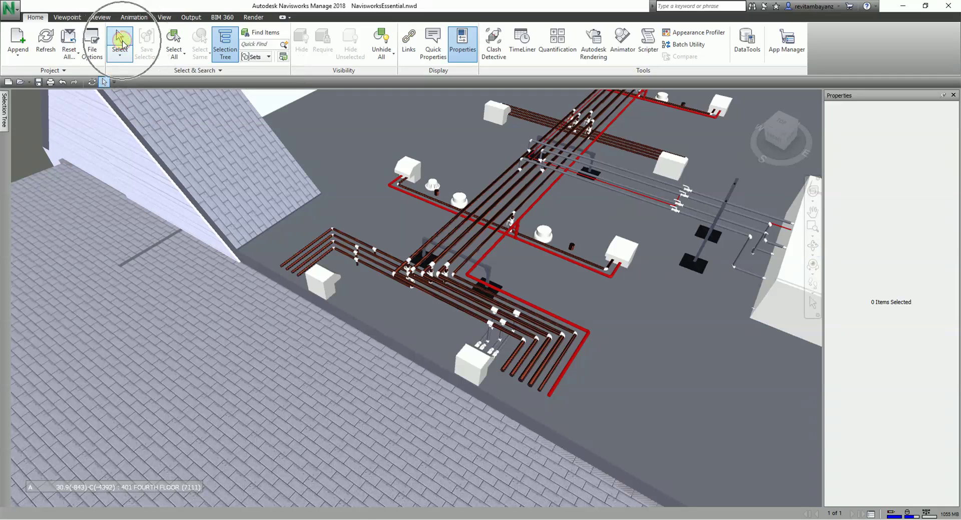
{"action": "left_click", "coordinate": [473, 369]}
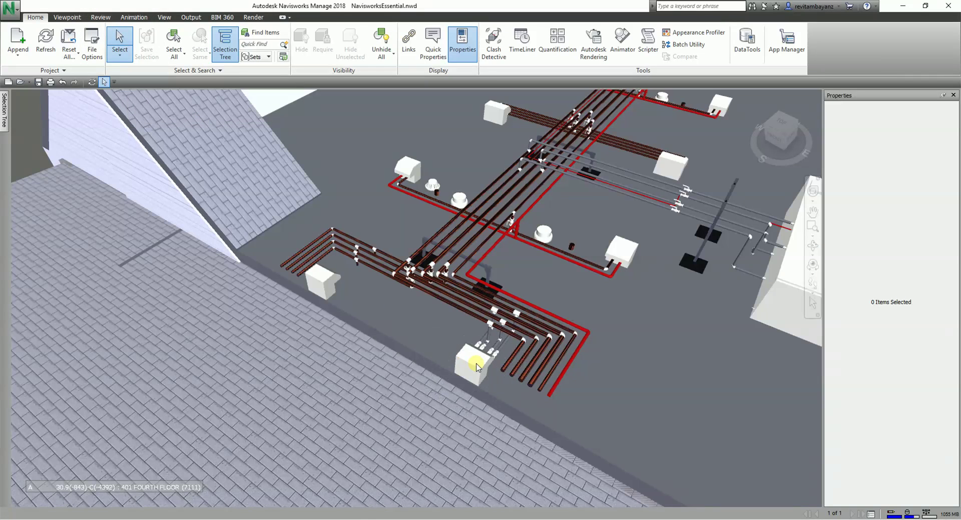
{"action": "left_click", "coordinate": [476, 368]}
{"action": "left_click", "coordinate": [729, 309]}
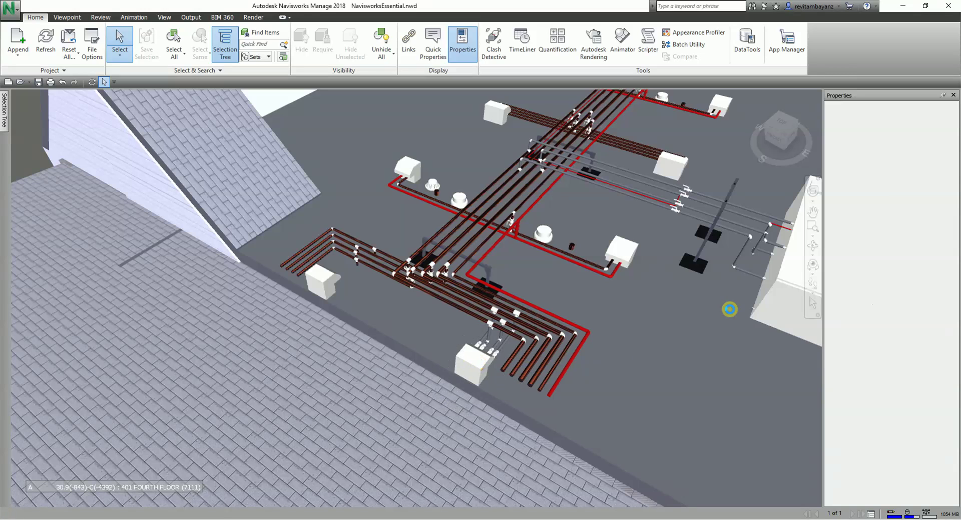
{"action": "left_click", "coordinate": [904, 141]}
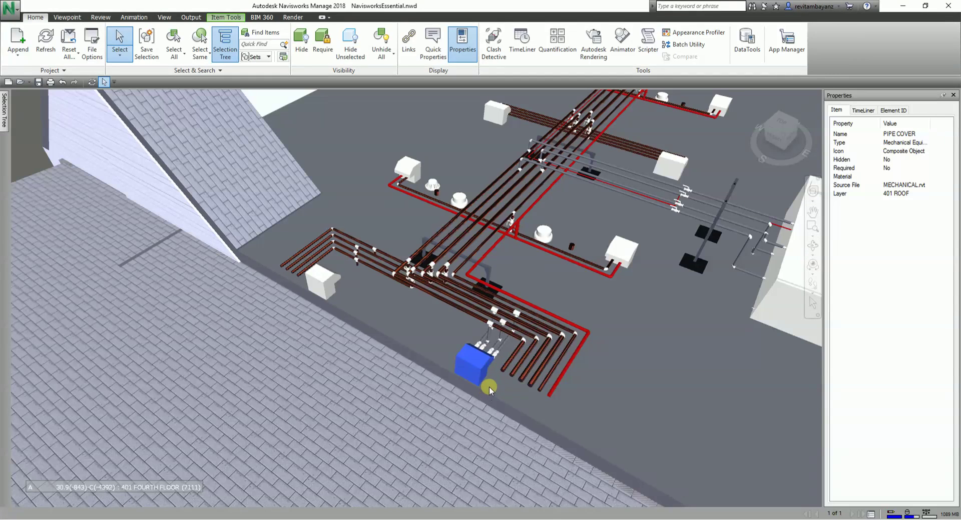
Override the selected pipe cover's color with the basic yellow (255, 255, 0) and clear the selection
{"action": "left_click", "coordinate": [812, 245]}
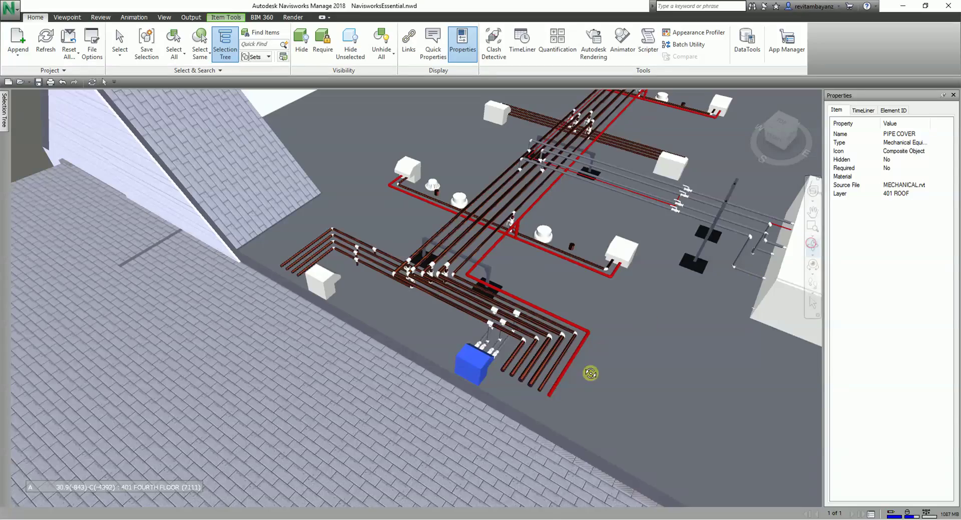
{"action": "mouse_move", "coordinate": [508, 375]}
{"action": "left_mouse_down"}
{"action": "mouse_move", "coordinate": [481, 359]}
{"action": "mouse_move", "coordinate": [481, 368]}
{"action": "left_mouse_up"}
{"action": "left_click", "coordinate": [117, 39]}
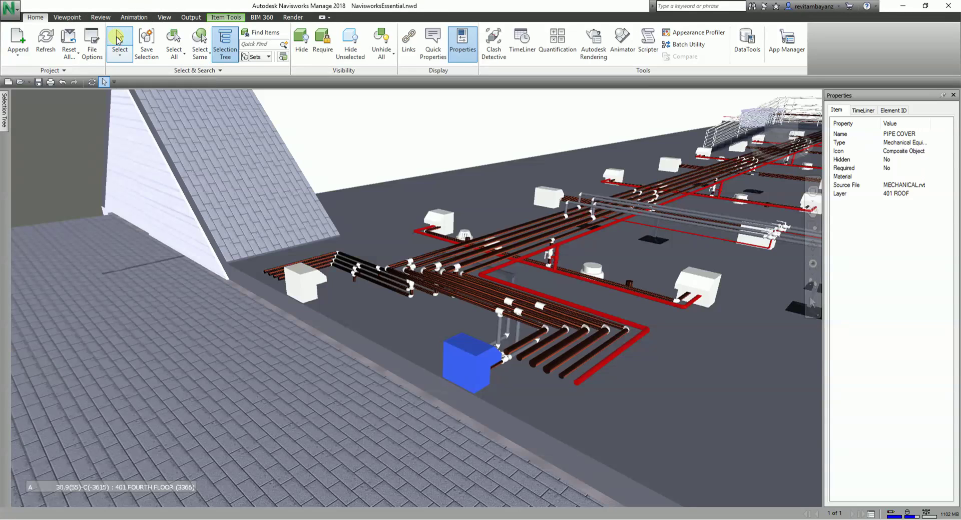
{"action": "left_click", "coordinate": [294, 252]}
{"action": "left_click", "coordinate": [473, 359]}
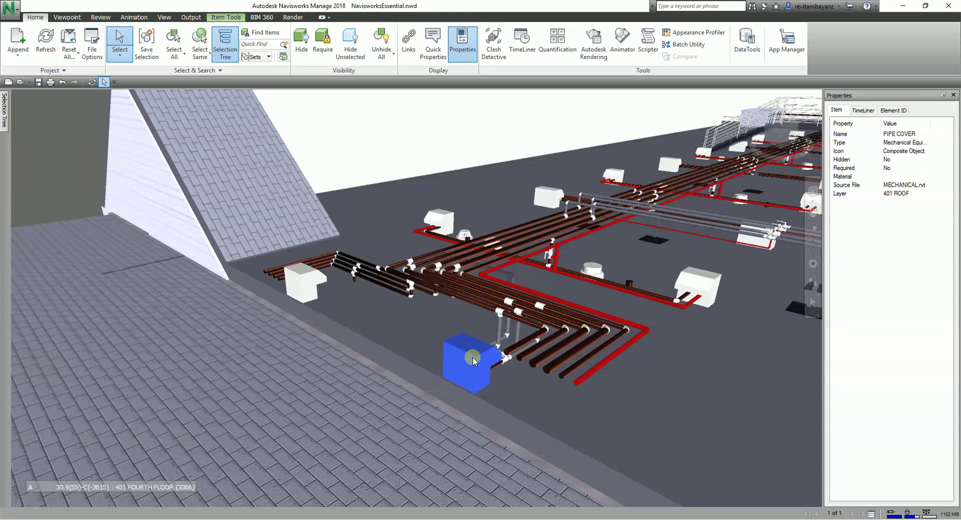
{"action": "right_click", "coordinate": [473, 360]}
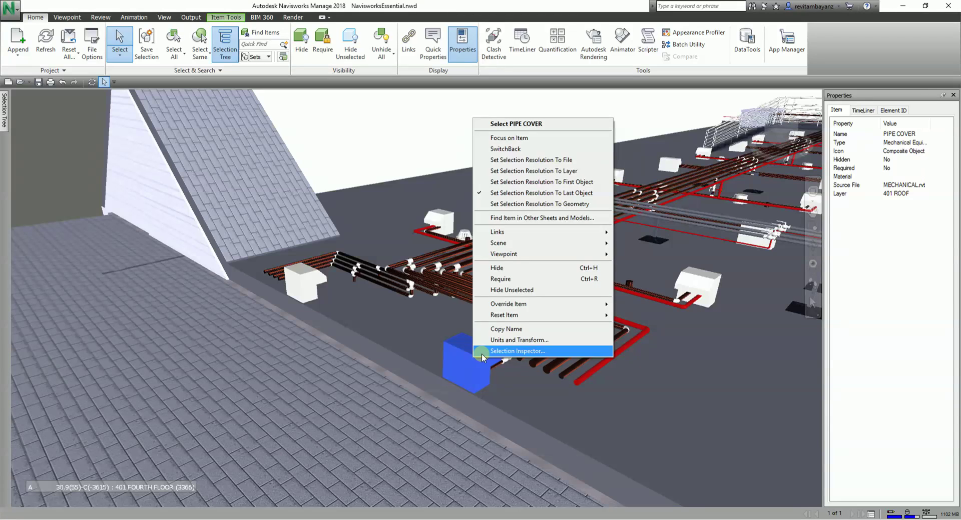
{"action": "left_click", "coordinate": [500, 306]}
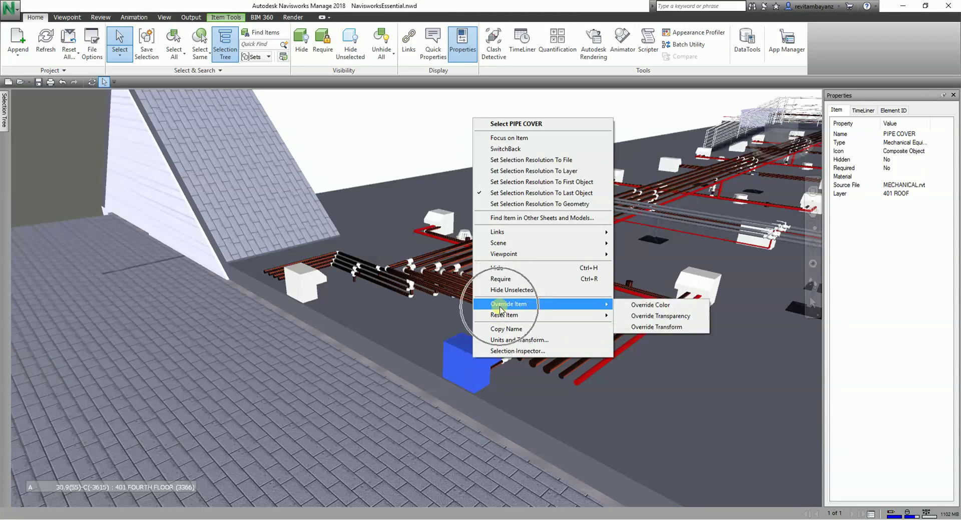
{"action": "left_click", "coordinate": [499, 307]}
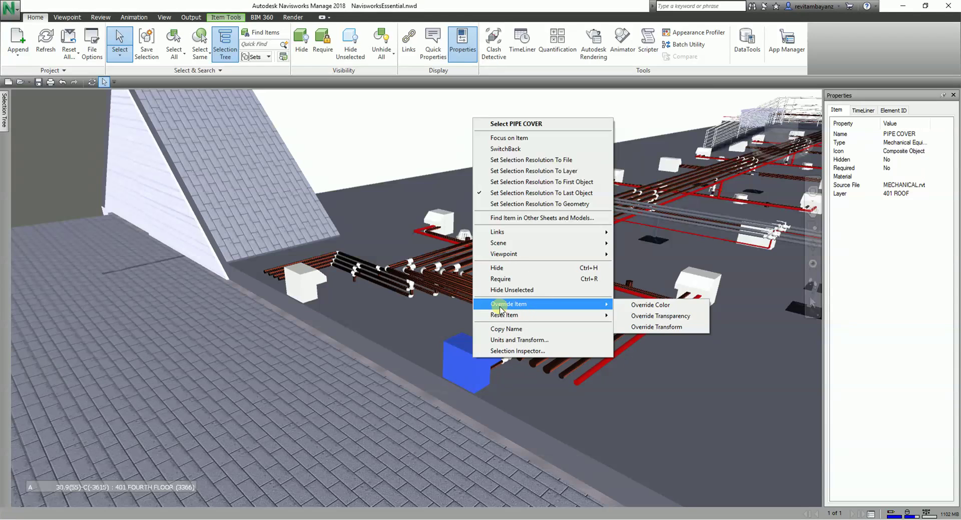
{"action": "left_click", "coordinate": [684, 305]}
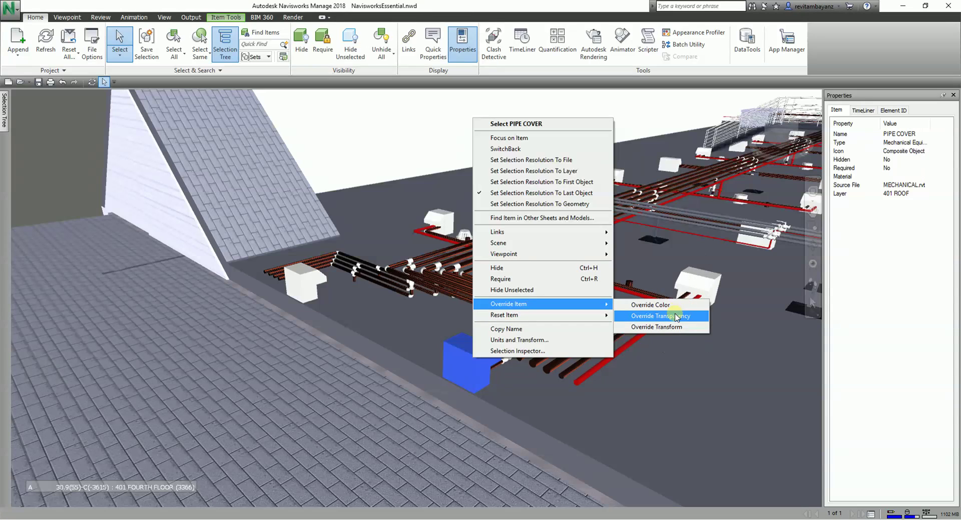
{"action": "left_click", "coordinate": [649, 310]}
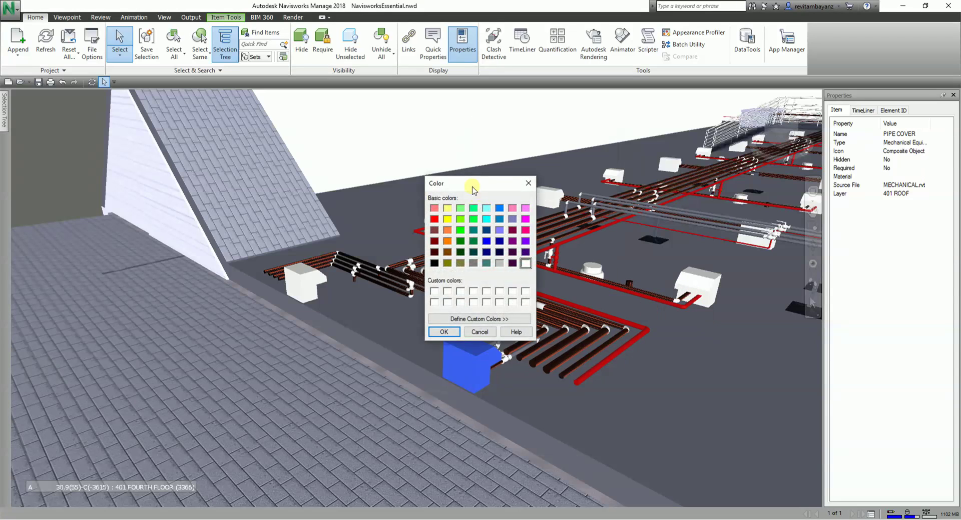
{"action": "left_click_drag", "start_coordinate": [473, 186], "coordinate": [457, 132]}
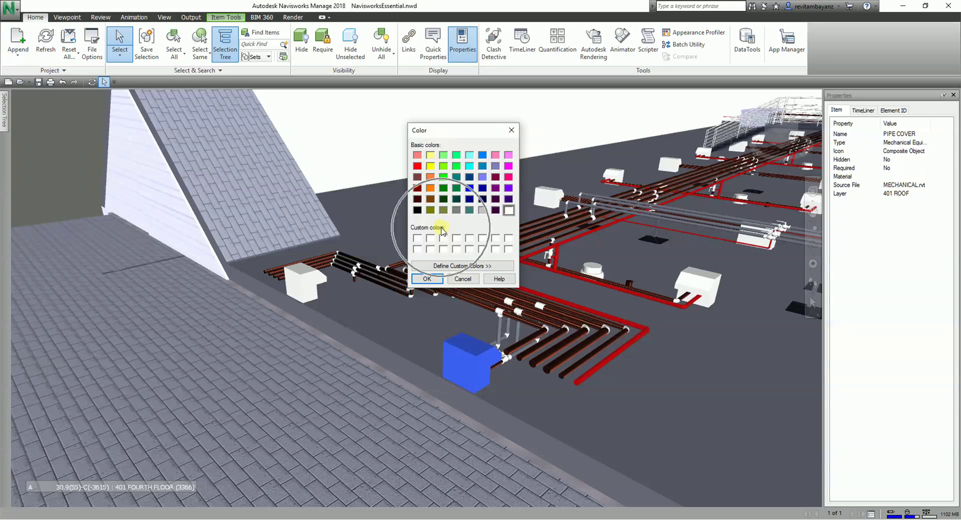
{"action": "left_click", "coordinate": [462, 269]}
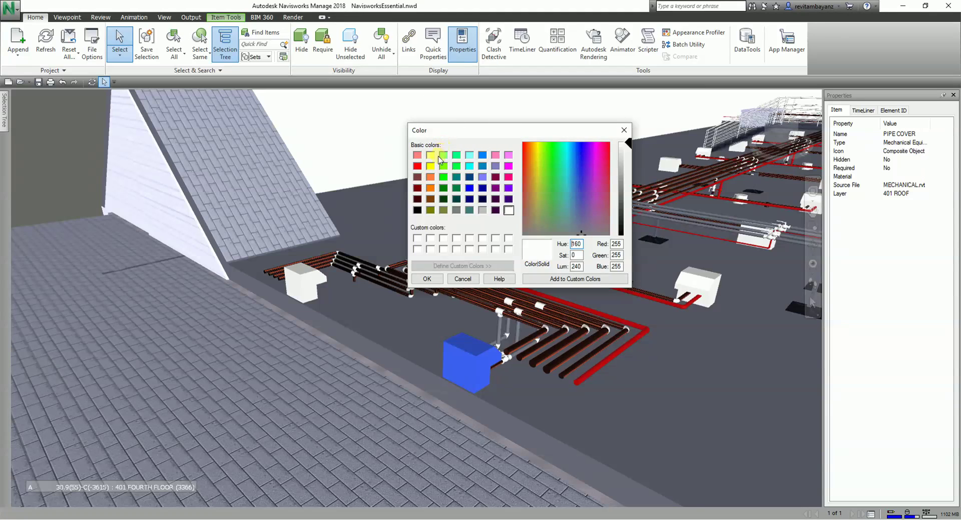
{"action": "left_click", "coordinate": [431, 167]}
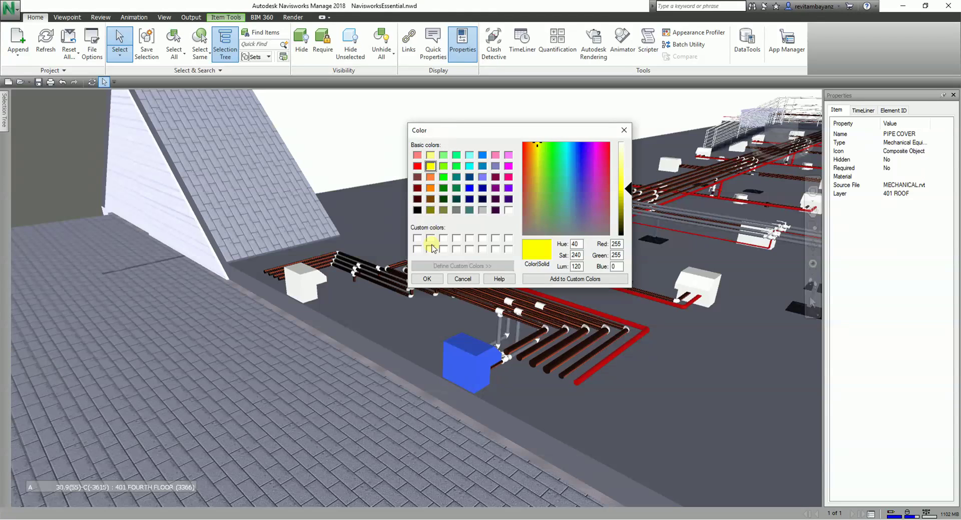
{"action": "left_click", "coordinate": [426, 280]}
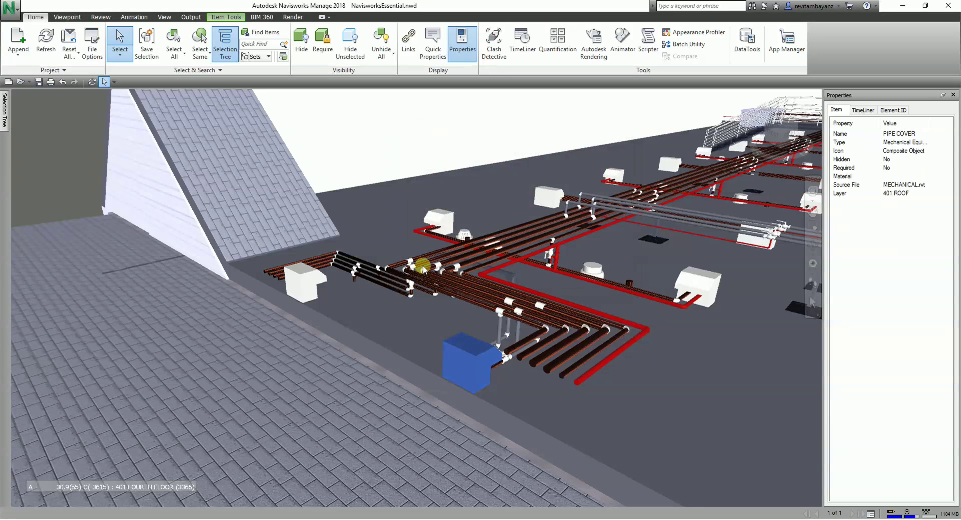
{"action": "key", "text": "Escape"}
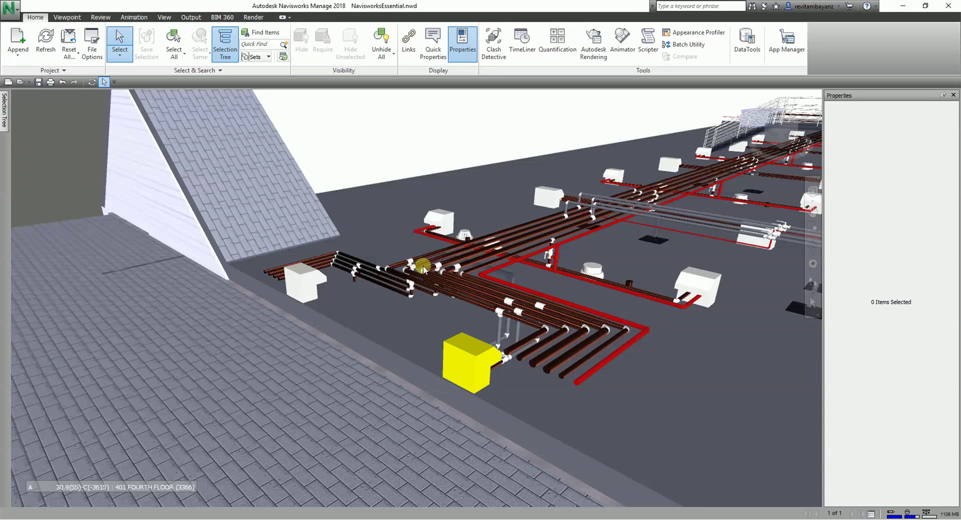
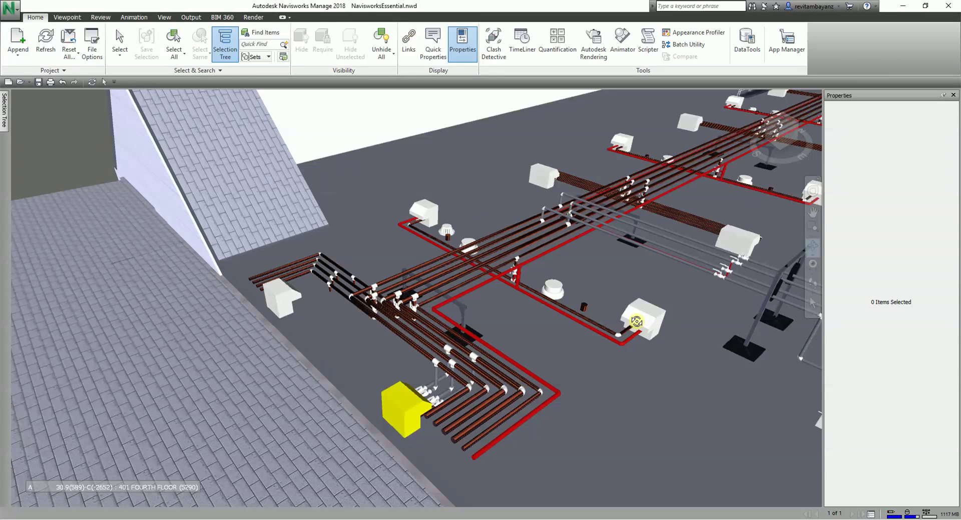
Highlight the yellow pipe cover from its entry under MECHANICAL.nwc, 401 ROOF in the selection tree, and clear the selection
{"action": "left_click", "coordinate": [5, 119]}
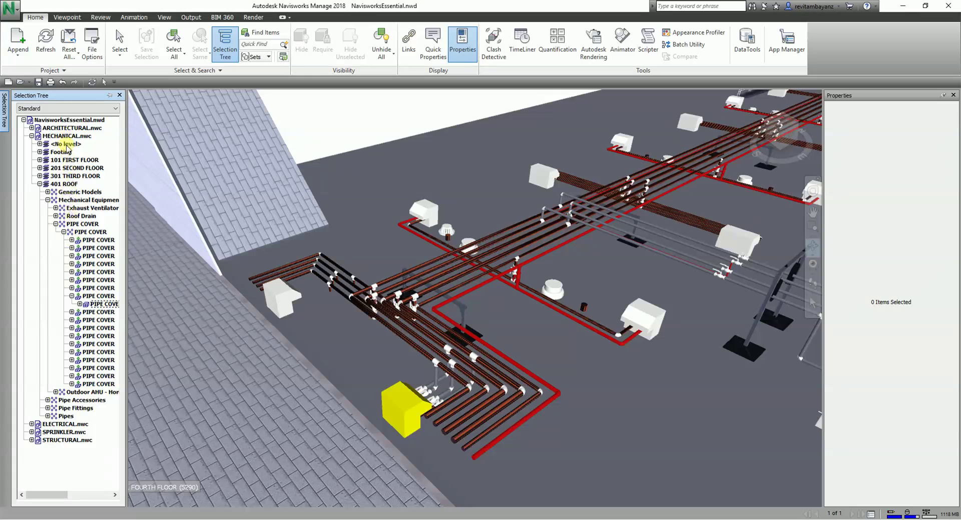
{"action": "left_click", "coordinate": [103, 305]}
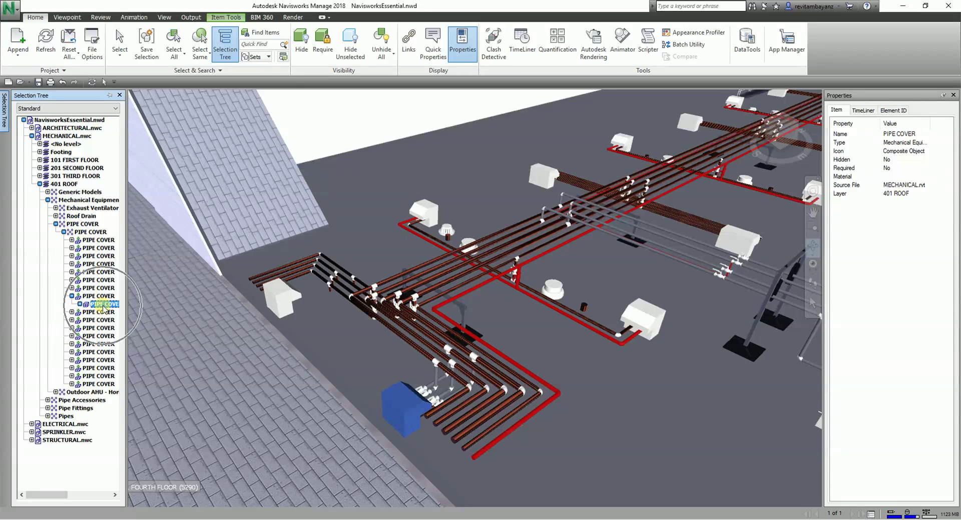
{"action": "left_click", "coordinate": [394, 413]}
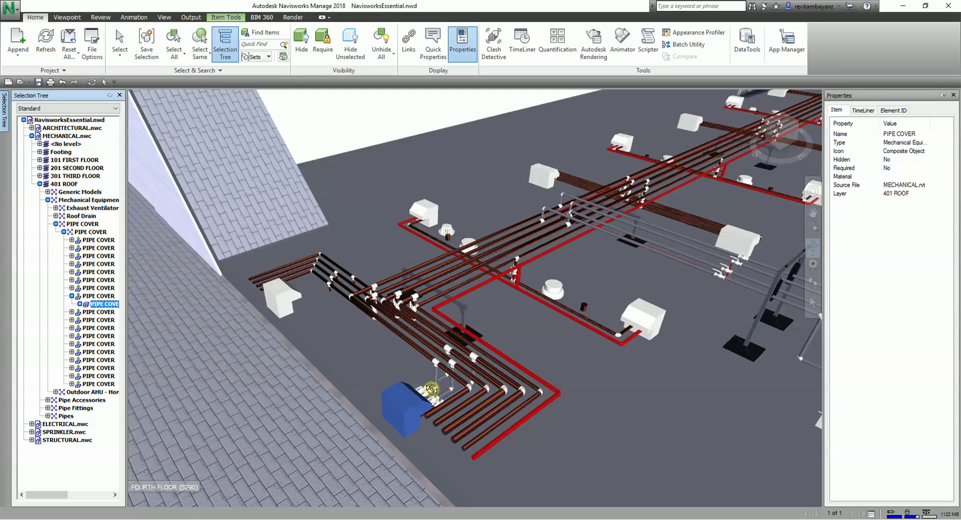
{"action": "key", "text": "Escape"}
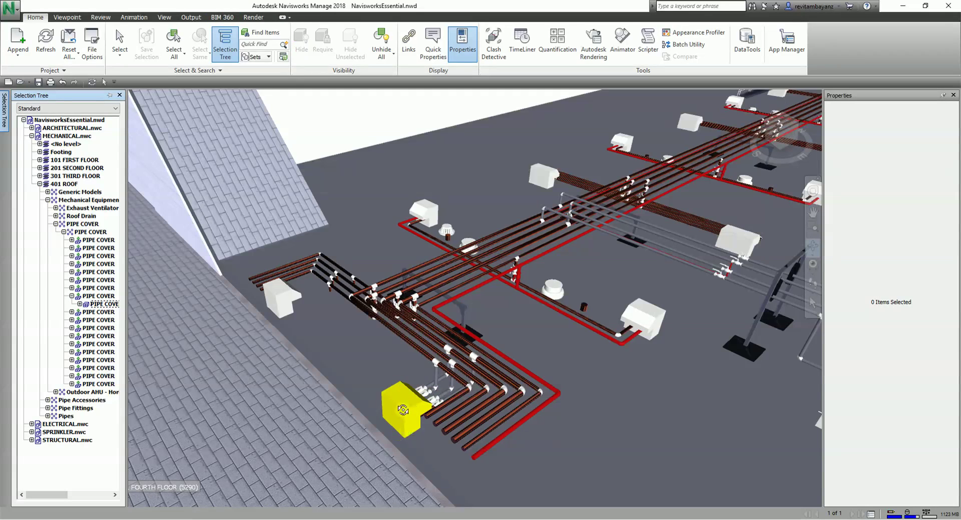
Select the yellow pipe cover directly in the model and locate its highlighted entry in the selection tree
{"action": "left_click", "coordinate": [120, 39]}
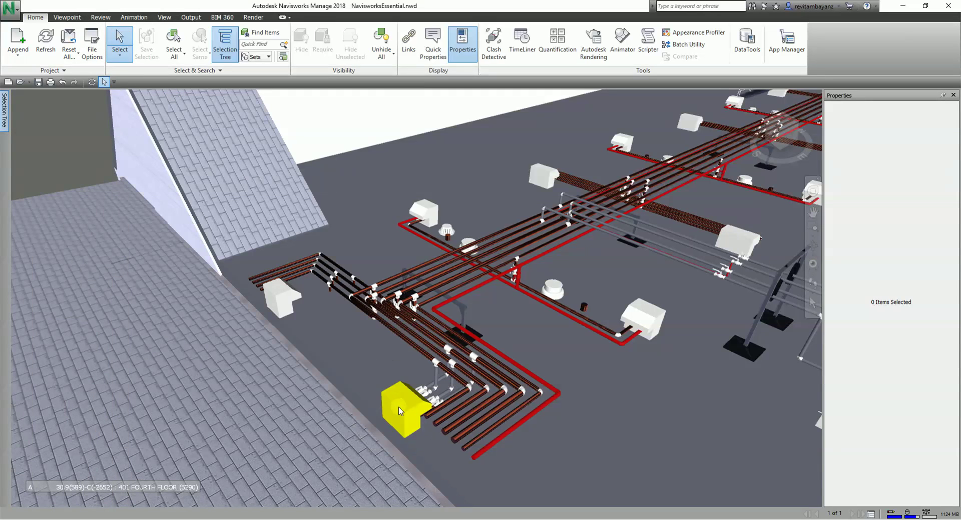
{"action": "left_click", "coordinate": [400, 411]}
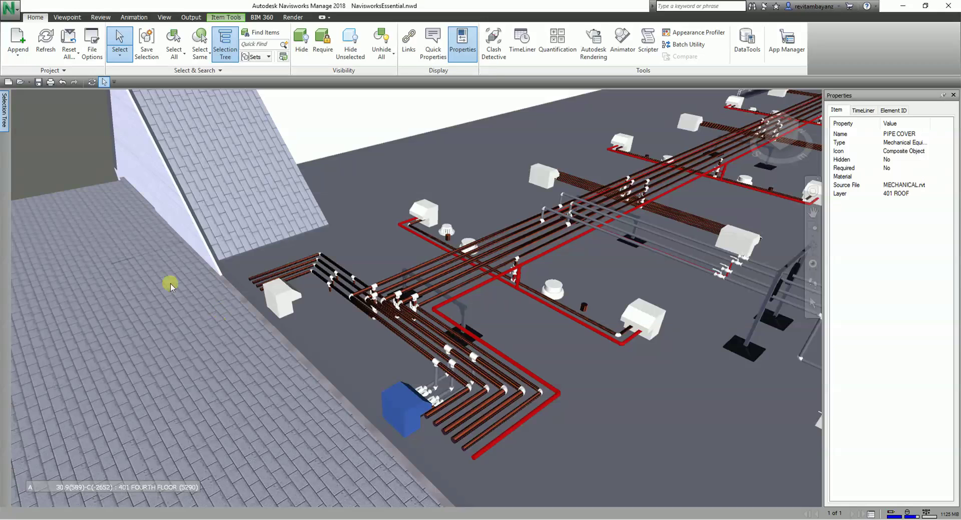
{"action": "mouse_move", "coordinate": [6, 117]}
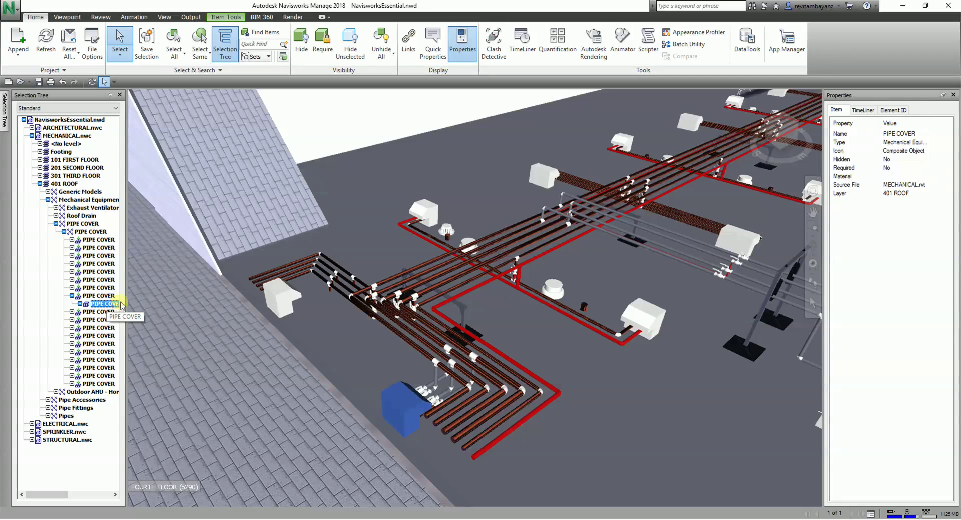
Override the color of the entire PIPE COVER type under MECHANICAL.nwc, 401 ROOF with the basic bright green and clear the selection
{"action": "left_click", "coordinate": [88, 232]}
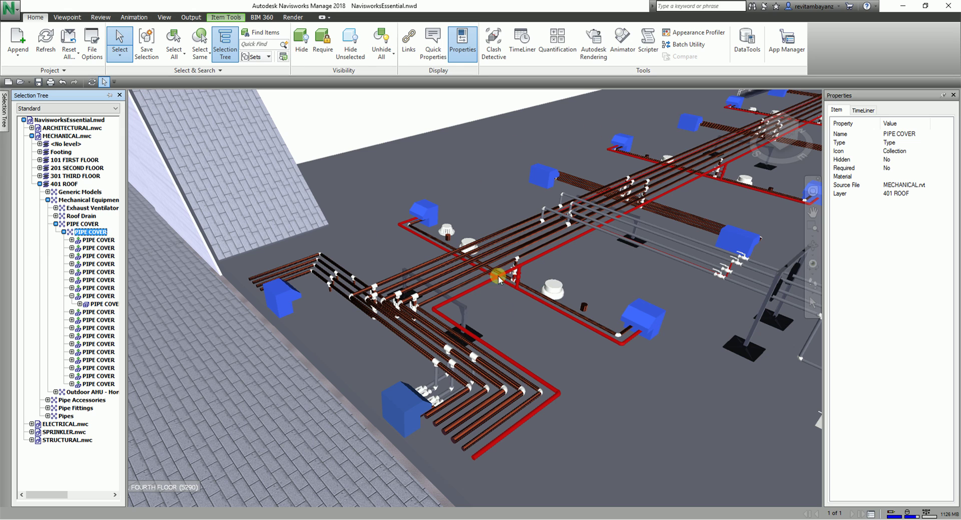
{"action": "right_click", "coordinate": [91, 234]}
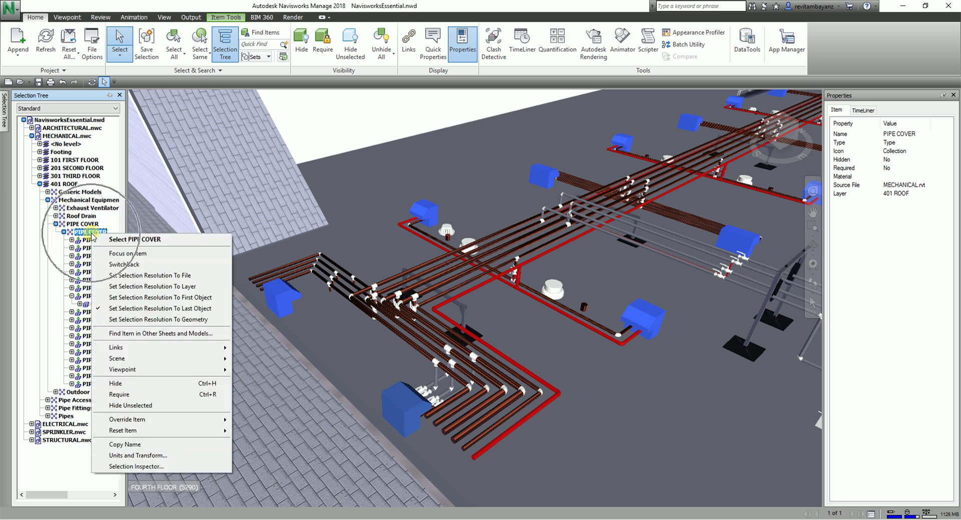
{"action": "left_click", "coordinate": [186, 420]}
{"action": "left_click", "coordinate": [269, 421]}
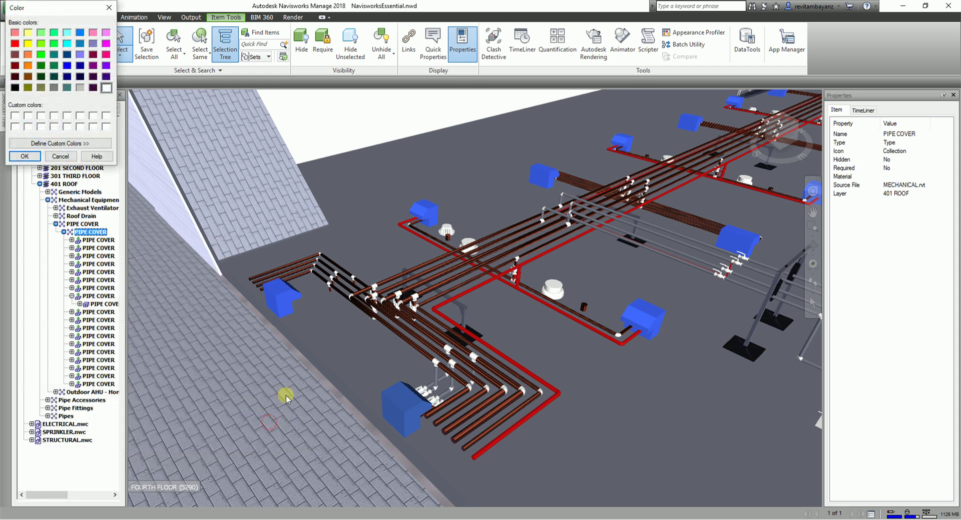
{"action": "left_click_drag", "start_coordinate": [76, 8], "coordinate": [400, 117]}
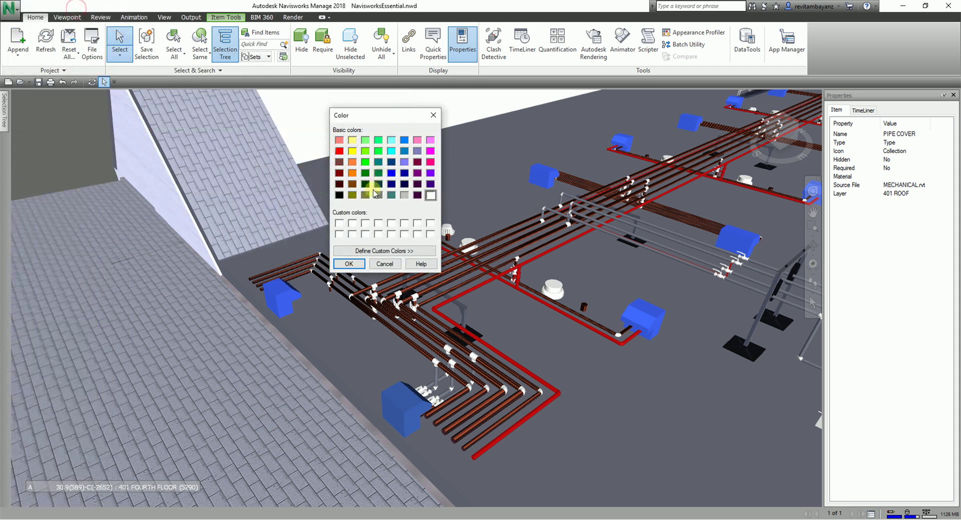
{"action": "left_click", "coordinate": [365, 162]}
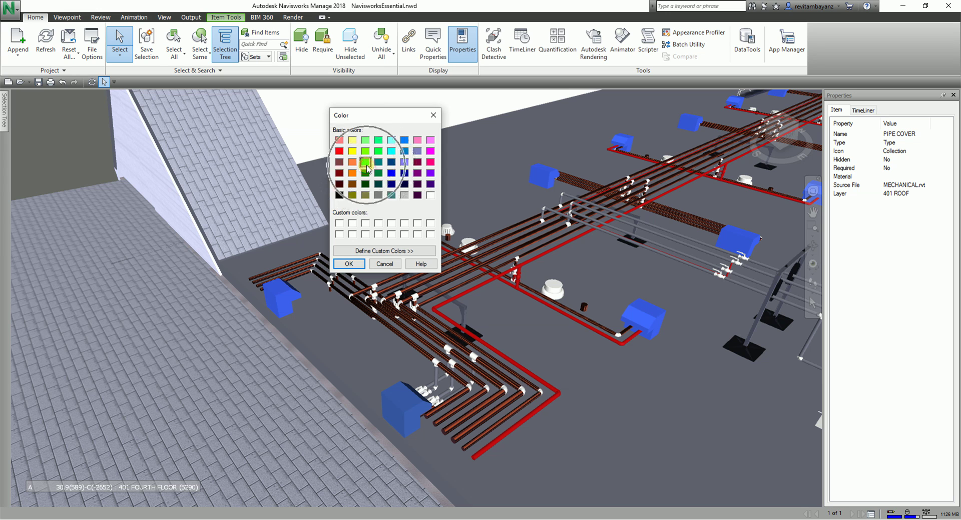
{"action": "left_click", "coordinate": [354, 265]}
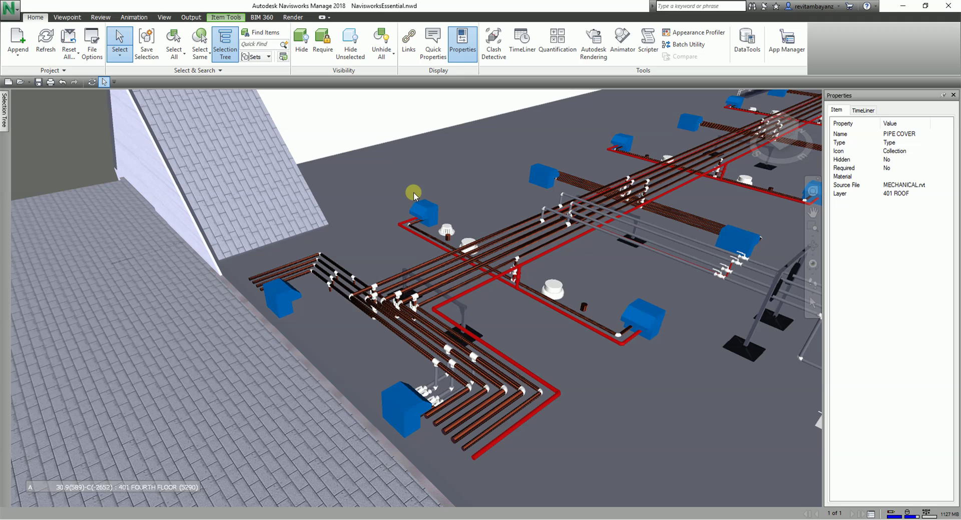
{"action": "left_click", "coordinate": [386, 253]}
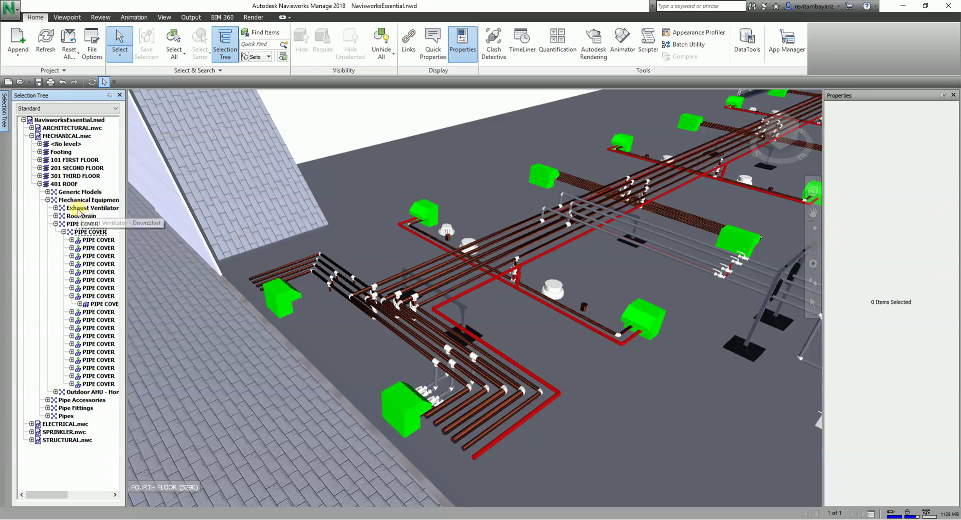
Select a red pipe segment on the roof and examine where its entry sits under Pipes, Pipe Types, Standard in the selection tree
{"action": "left_click", "coordinate": [473, 287]}
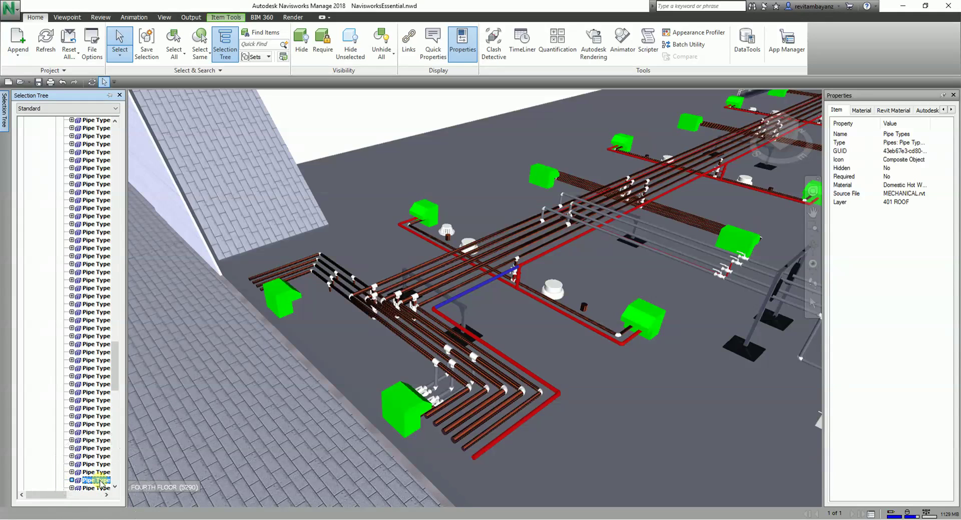
{"action": "left_click_drag", "start_coordinate": [116, 388], "coordinate": [134, 159]}
{"action": "scroll", "coordinate": [107, 380], "scroll_direction": "down", "scroll_amount": 5}
{"action": "scroll", "coordinate": [72, 322], "scroll_direction": "up", "scroll_amount": 5}
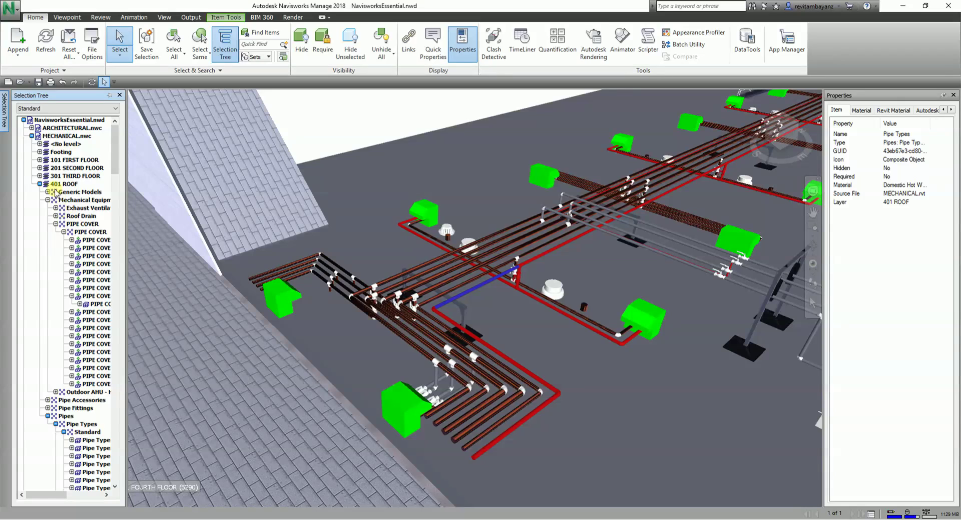
{"action": "scroll", "coordinate": [56, 195], "scroll_direction": "down", "scroll_amount": 4}
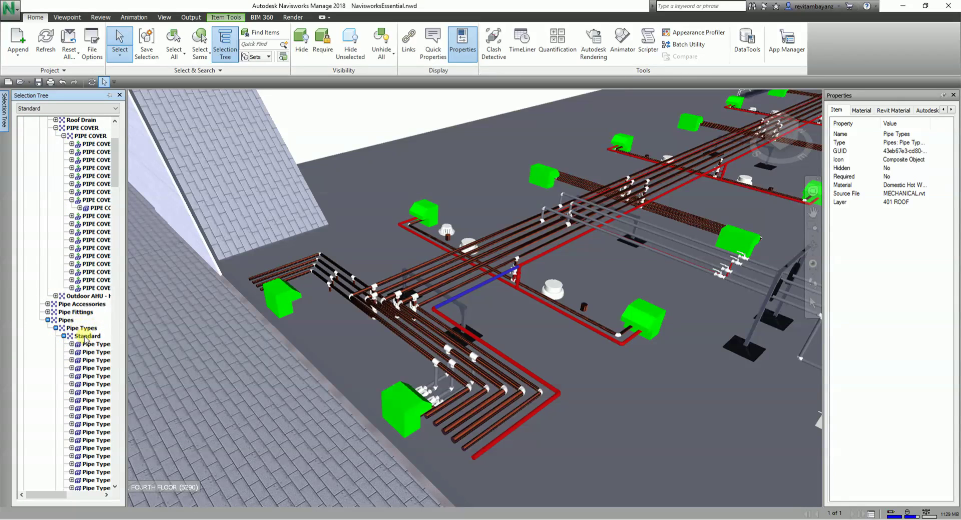
{"action": "scroll", "coordinate": [85, 345], "scroll_direction": "down", "scroll_amount": 10}
{"action": "scroll", "coordinate": [86, 429], "scroll_direction": "down", "scroll_amount": 5}
{"action": "scroll", "coordinate": [87, 433], "scroll_direction": "down", "scroll_amount": 5}
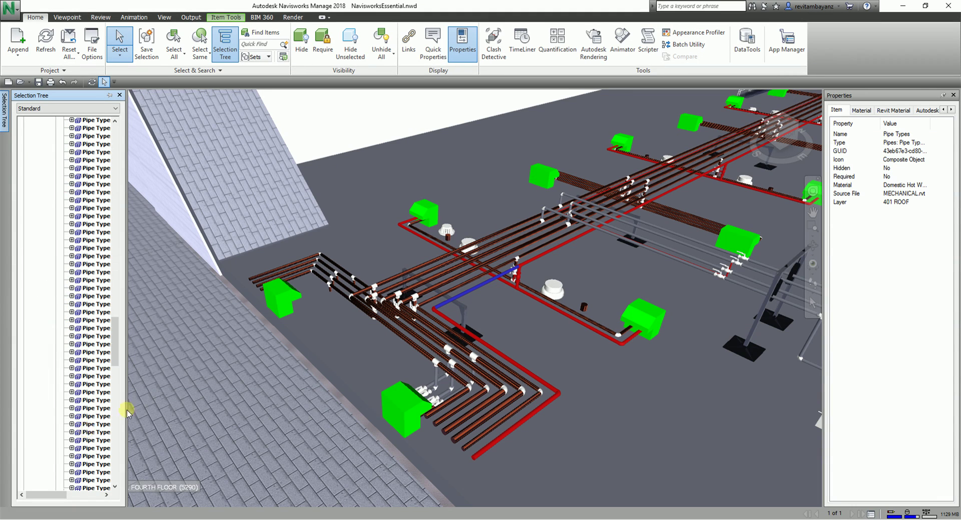
{"action": "left_click_drag", "start_coordinate": [117, 342], "coordinate": [112, 391]}
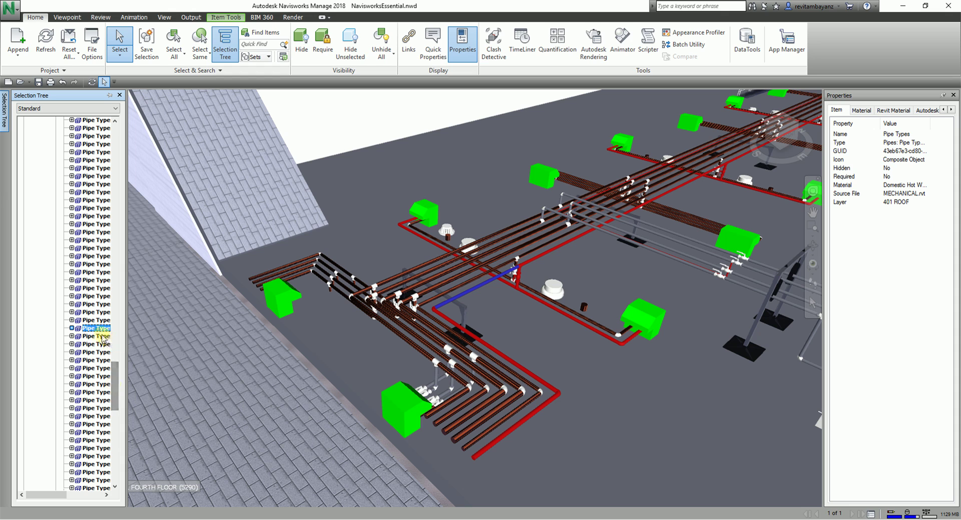
{"action": "left_click", "coordinate": [99, 329]}
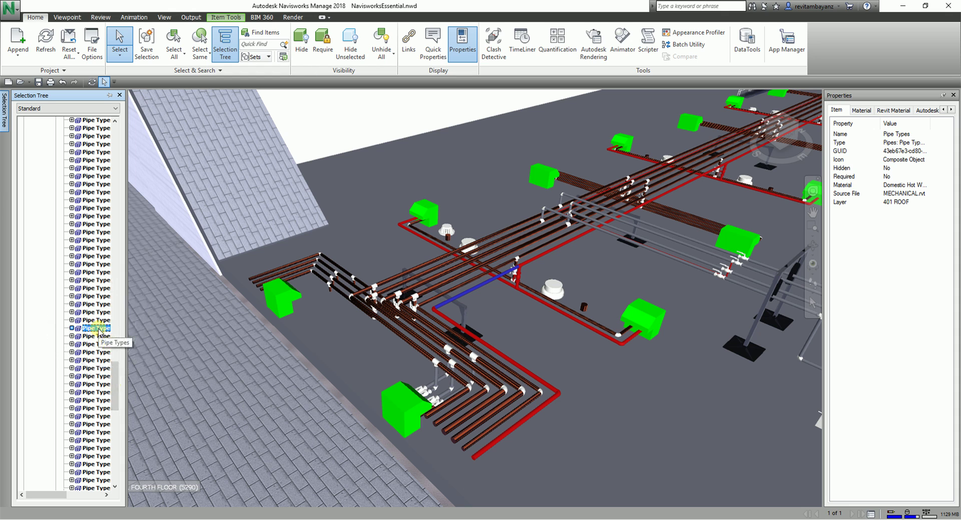
{"action": "scroll", "coordinate": [387, 309], "scroll_direction": "down", "scroll_amount": 2}
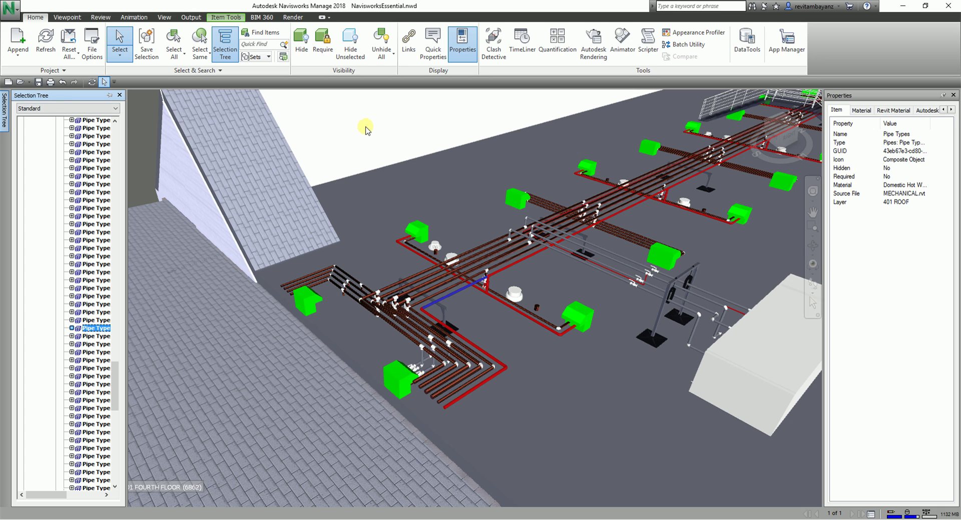
Highlight all mechanical items on the 401 ROOF level of MECHANICAL.nwc through the selection tree, and clear the selection
{"action": "left_click_drag", "start_coordinate": [115, 392], "coordinate": [141, 128]}
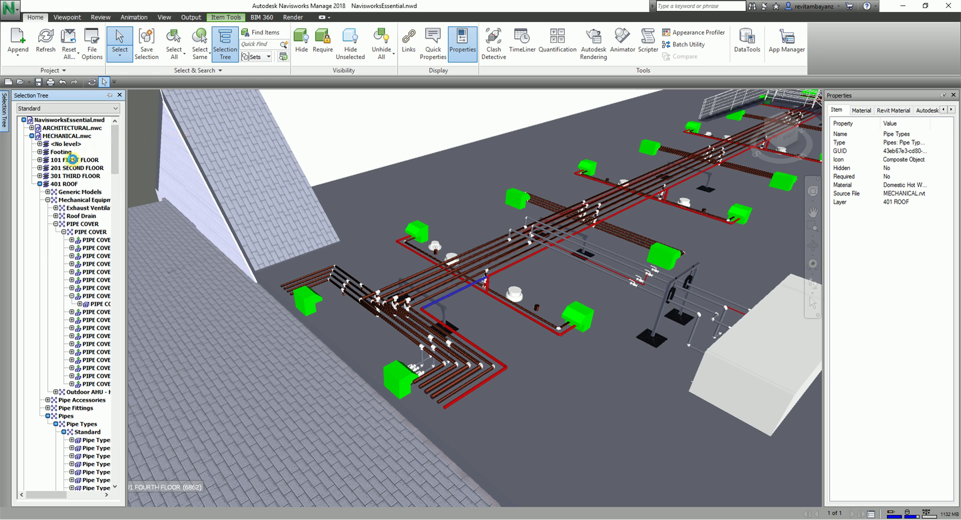
{"action": "left_click", "coordinate": [72, 162]}
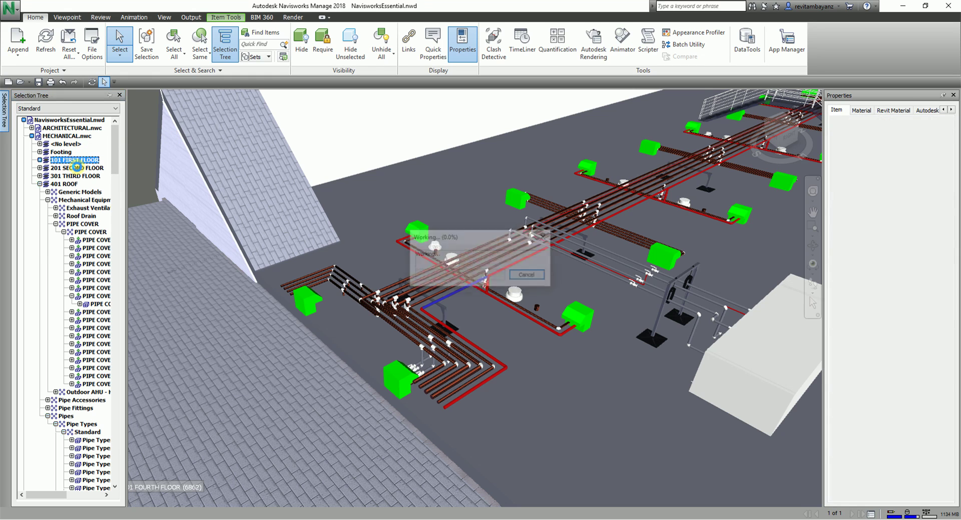
{"action": "left_click", "coordinate": [69, 184]}
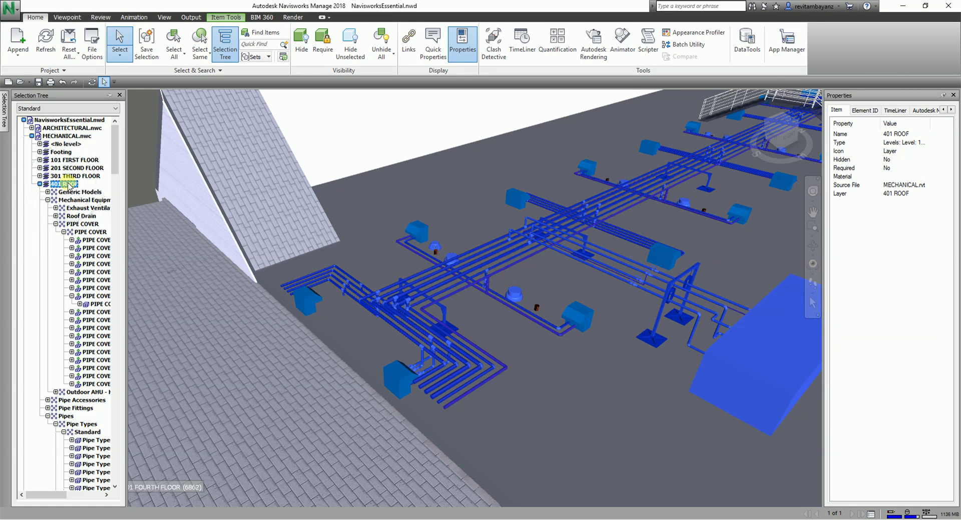
{"action": "scroll", "coordinate": [514, 317], "scroll_direction": "down", "scroll_amount": 3}
{"action": "middle_click_drag", "start_coordinate": [594, 313], "coordinate": [697, 197]}
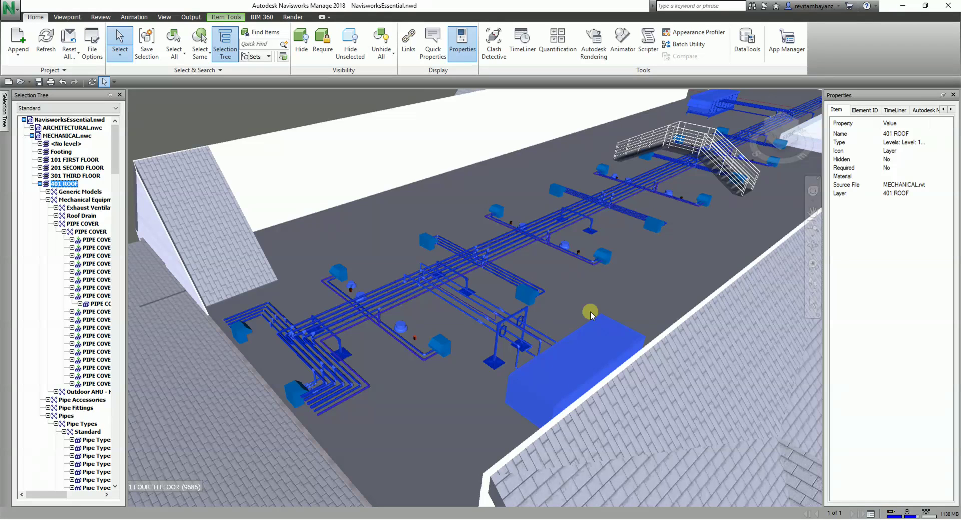
{"action": "key", "text": "Escape"}
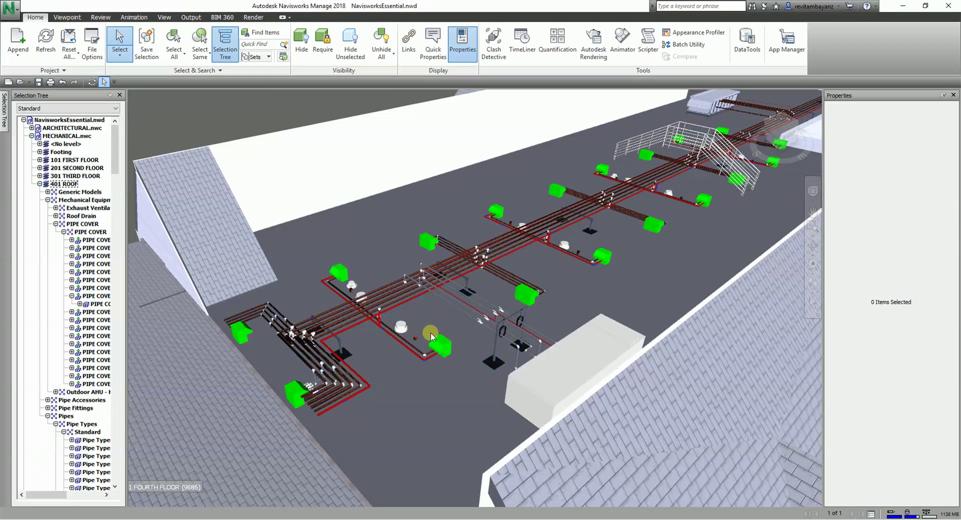
Select the large curved roof above the glass facade and locate its Basic Roof entry under ARCHITECTURAL.nwc in the selection tree
{"action": "middle_click_drag", "start_coordinate": [430, 327], "coordinate": [475, 319]}
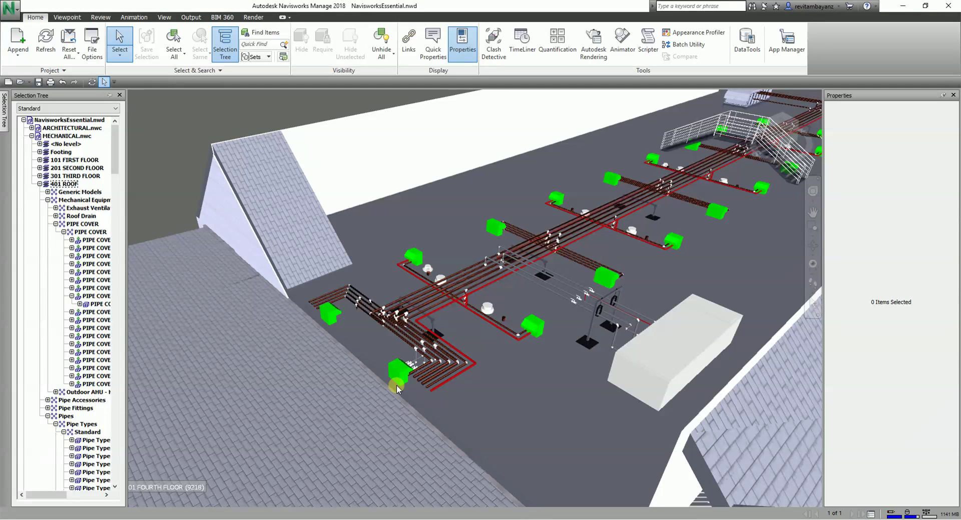
{"action": "middle_click_drag", "start_coordinate": [394, 386], "coordinate": [460, 350]}
{"action": "scroll", "coordinate": [459, 350], "scroll_direction": "down", "scroll_amount": 4}
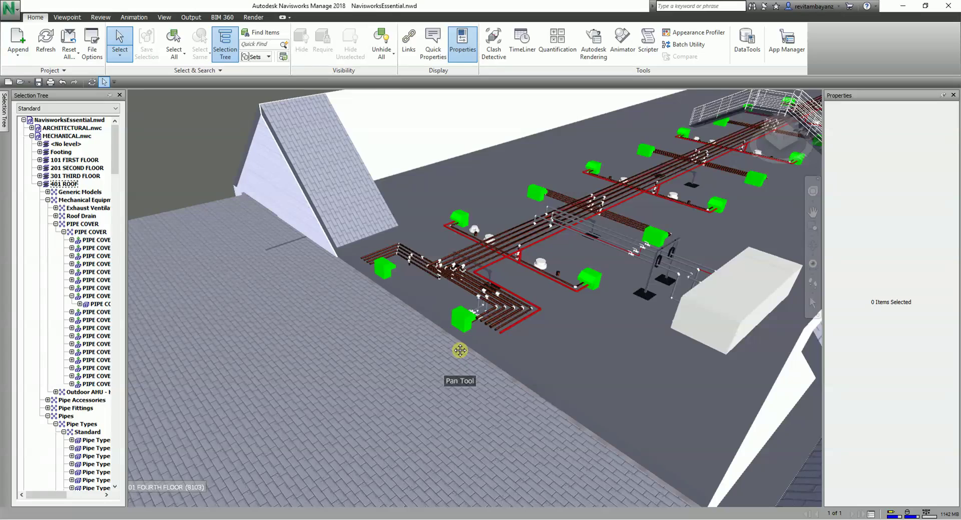
{"action": "scroll", "coordinate": [569, 246], "scroll_direction": "down", "scroll_amount": 5}
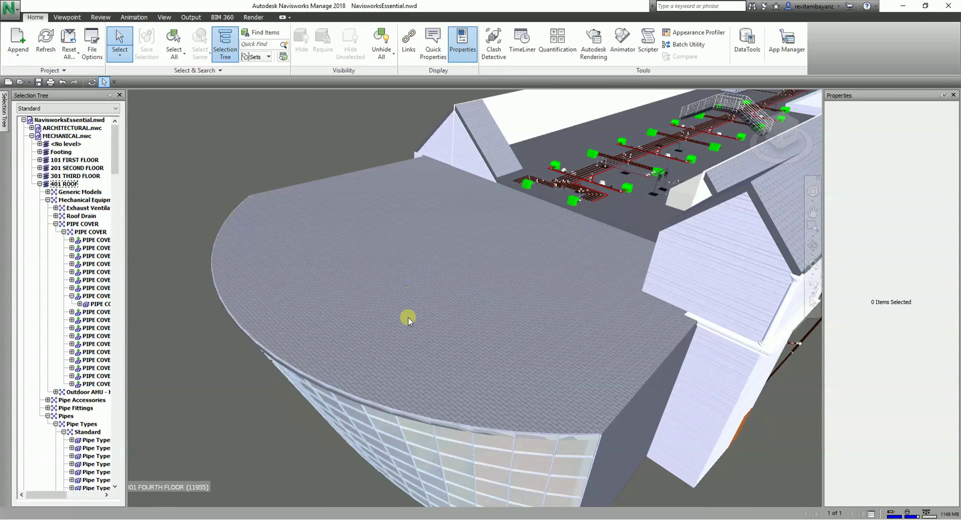
{"action": "left_click", "coordinate": [410, 316]}
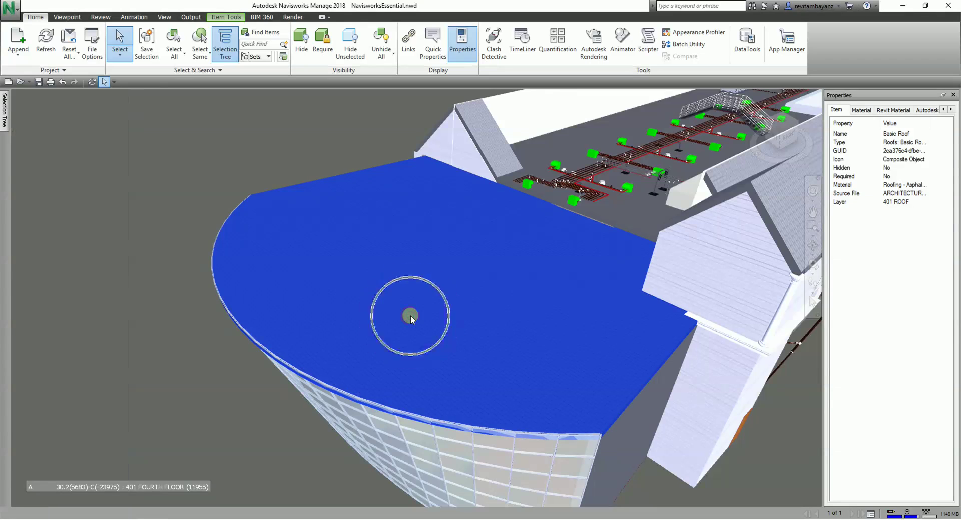
{"action": "left_click", "coordinate": [412, 299]}
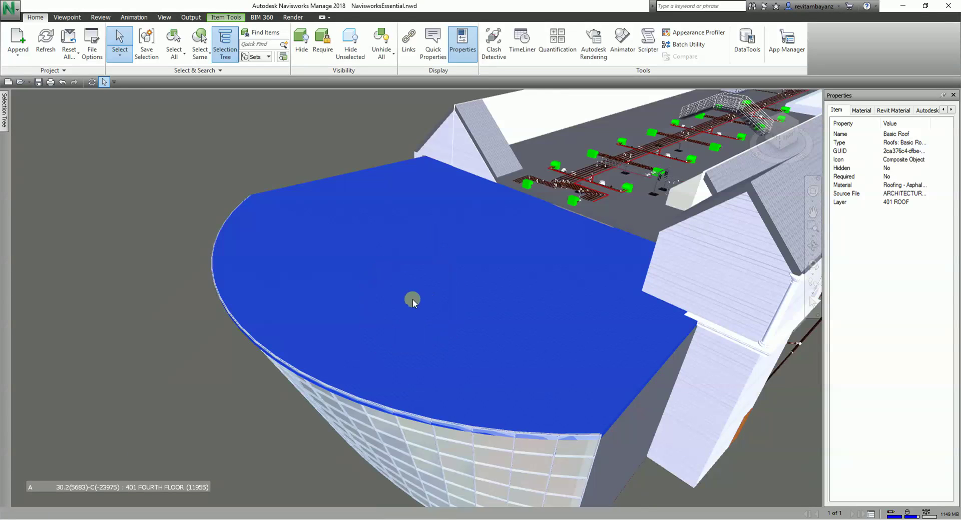
{"action": "mouse_move", "coordinate": [5, 117]}
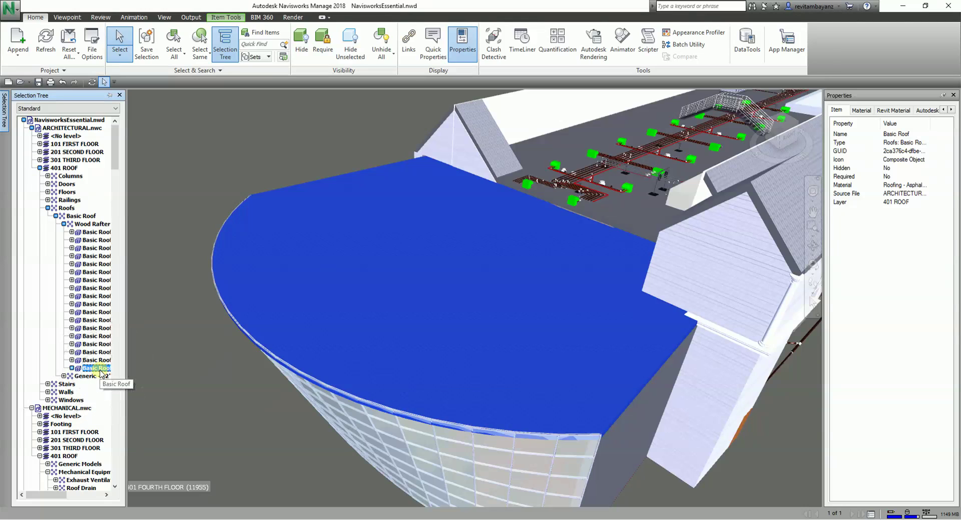
Override the curved roof's transparency to about halfway between opaque and transparent, and clear the selection
{"action": "left_click", "coordinate": [208, 125]}
{"action": "left_click", "coordinate": [406, 312]}
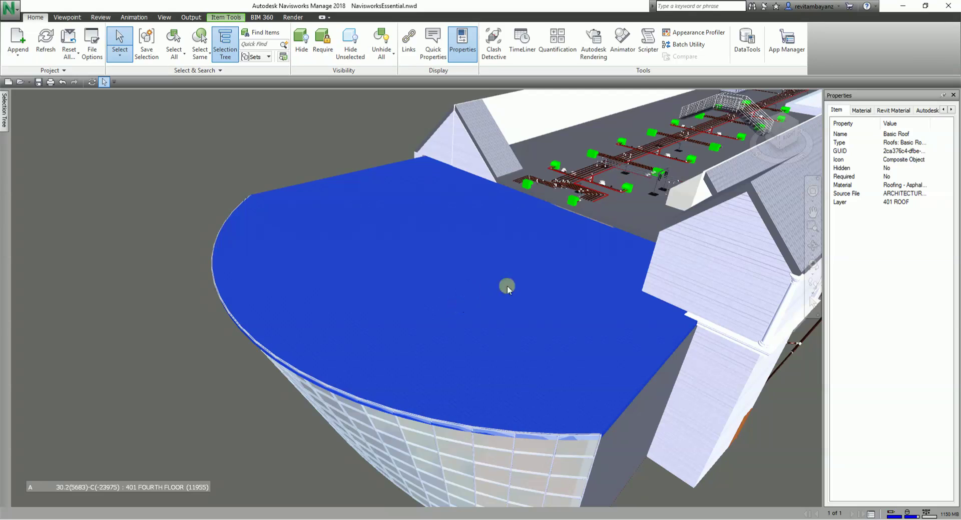
{"action": "right_click", "coordinate": [416, 294]}
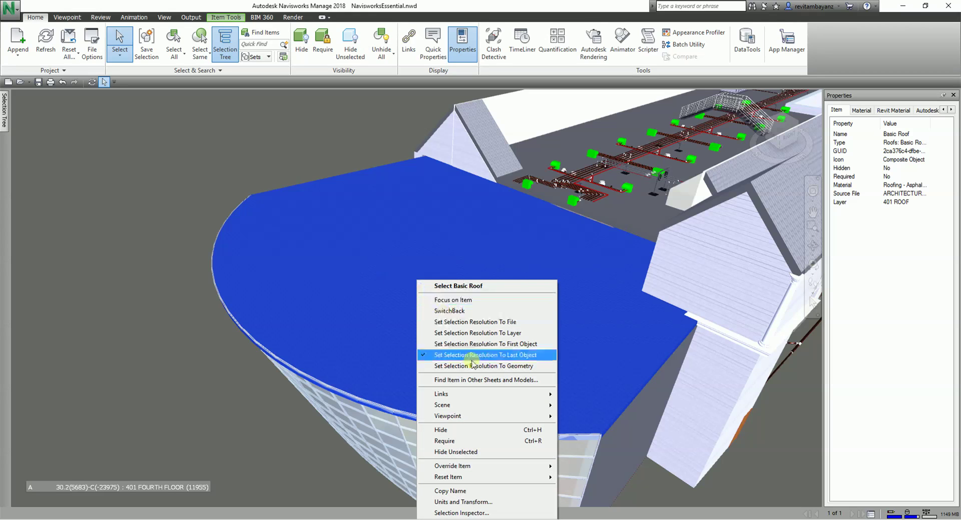
{"action": "left_click", "coordinate": [471, 465]}
{"action": "left_click", "coordinate": [588, 480]}
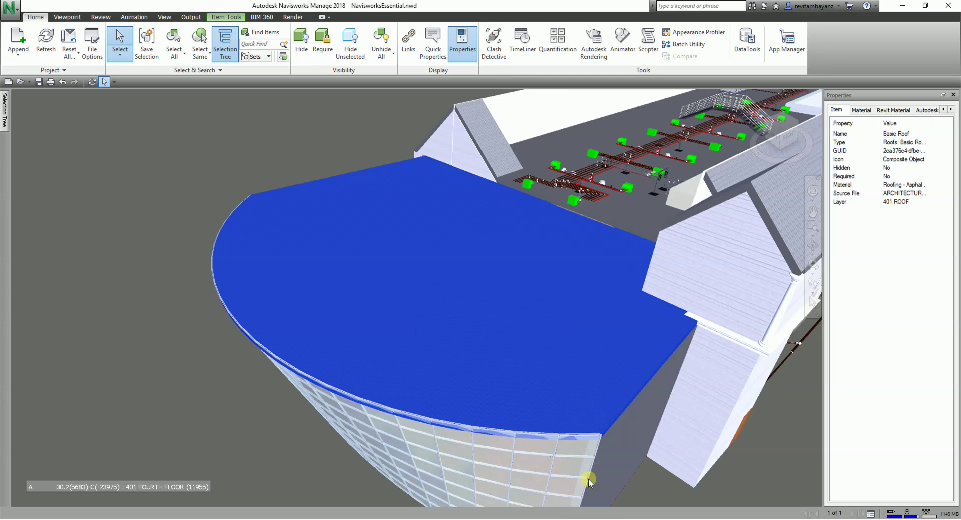
{"action": "left_click_drag", "start_coordinate": [425, 258], "coordinate": [482, 260]}
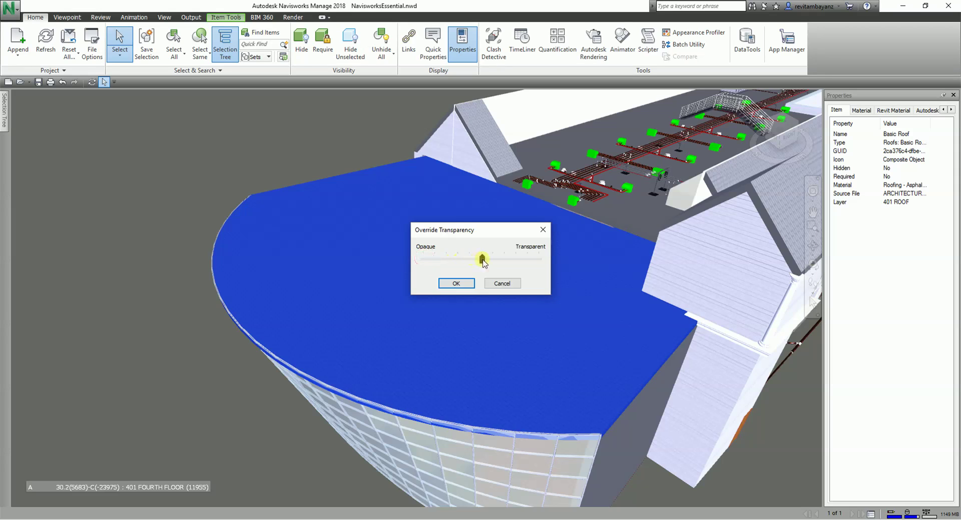
{"action": "left_click", "coordinate": [456, 284]}
{"action": "left_click", "coordinate": [144, 230]}
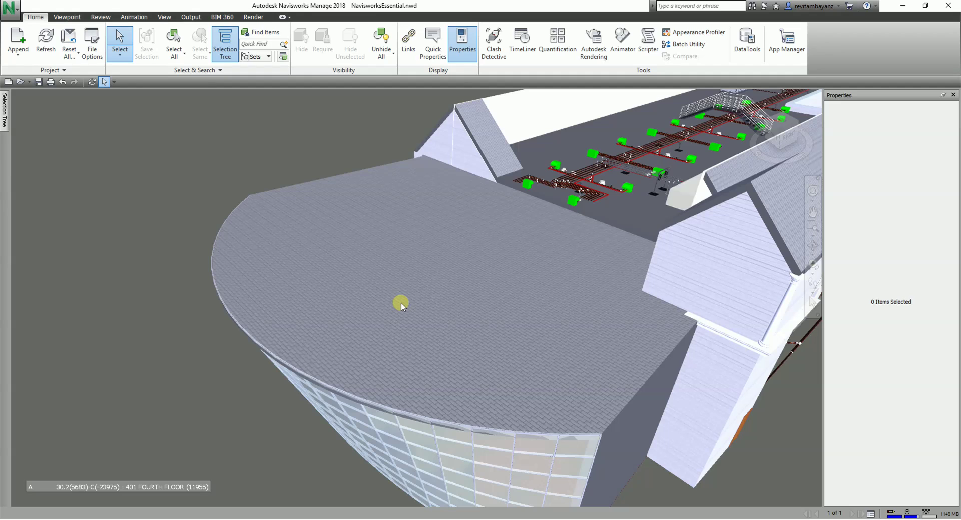
Switch the render style mode to Shaded
{"action": "left_click", "coordinate": [70, 18]}
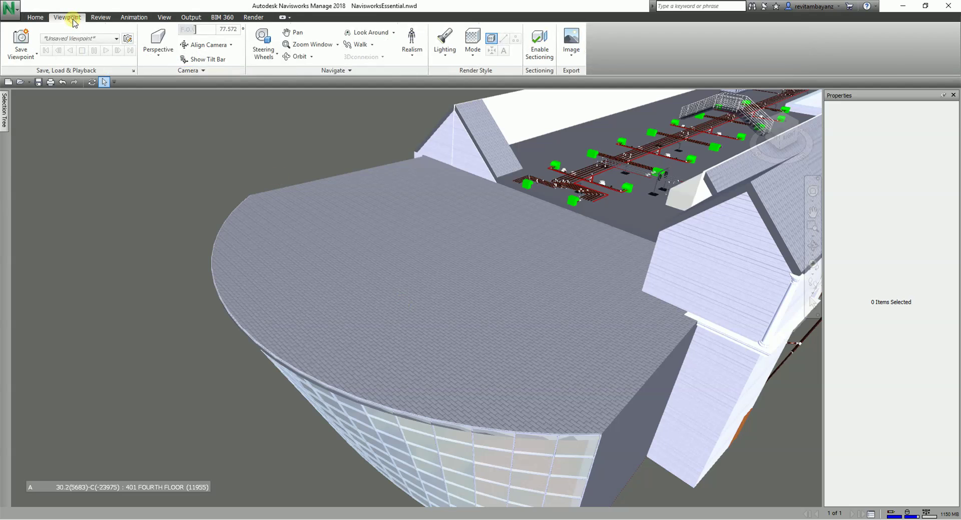
{"action": "left_click", "coordinate": [472, 52]}
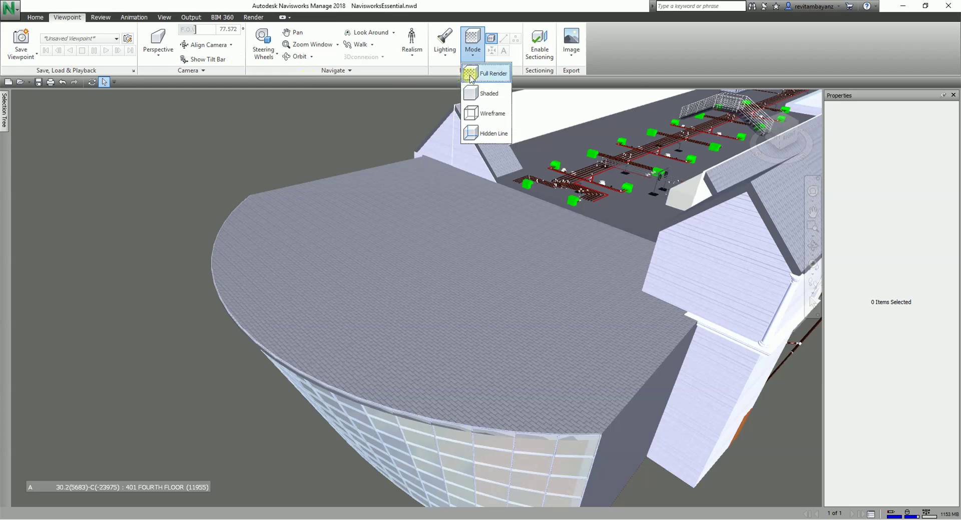
{"action": "left_click", "coordinate": [489, 93]}
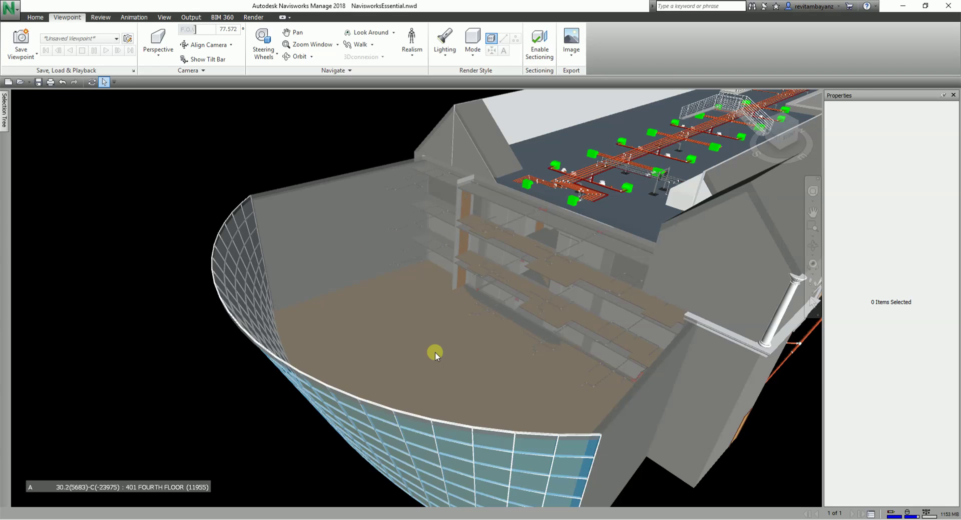
Override the curved roof's transparency to nearly fully transparent, and clear the selection
{"action": "left_click", "coordinate": [389, 306]}
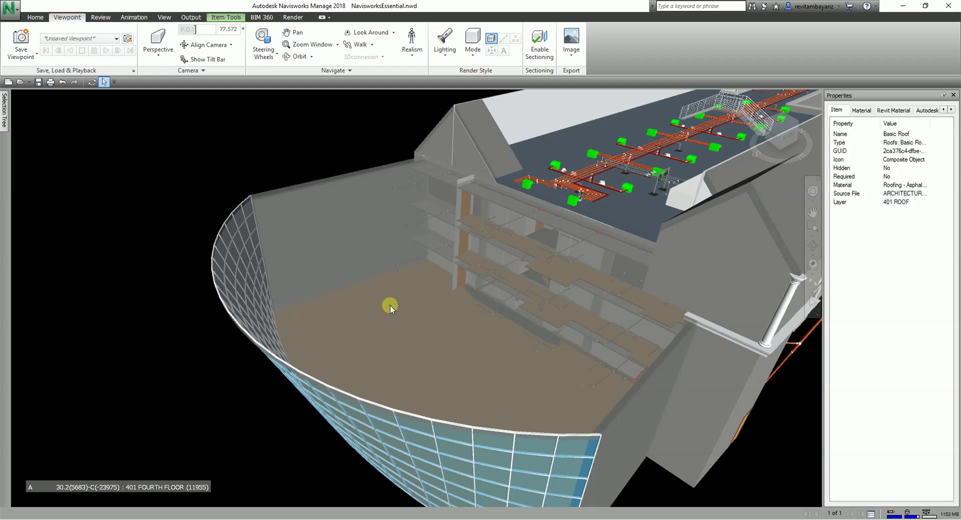
{"action": "right_click", "coordinate": [390, 306]}
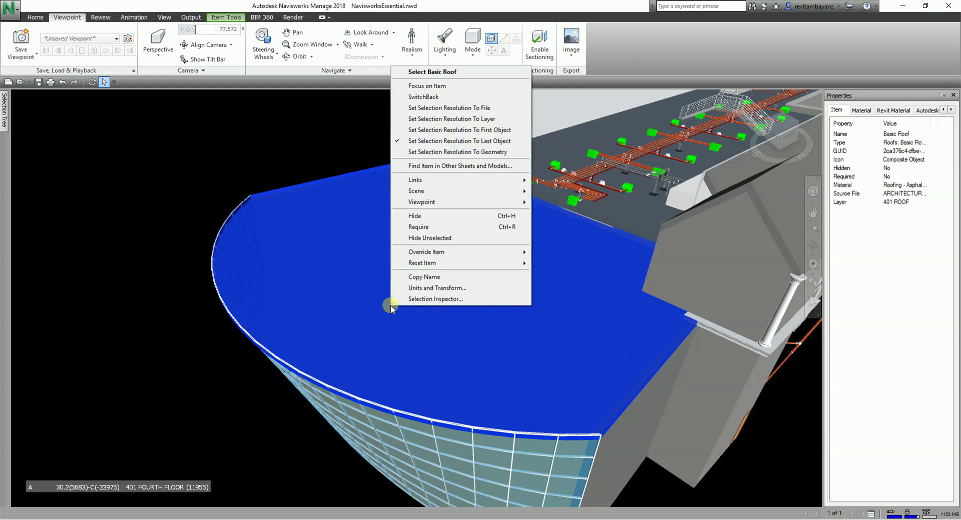
{"action": "mouse_move", "coordinate": [458, 252]}
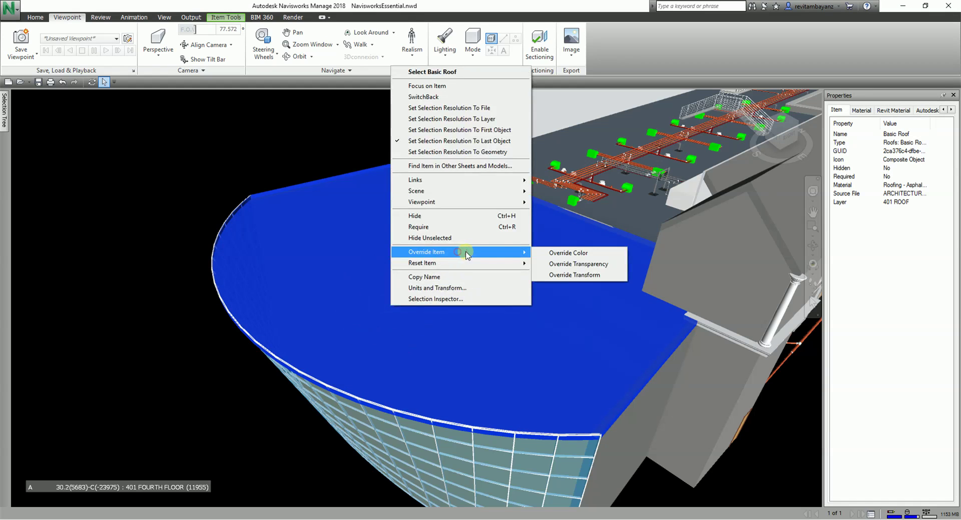
{"action": "left_click", "coordinate": [559, 264]}
{"action": "left_click_drag", "start_coordinate": [479, 259], "coordinate": [527, 261]}
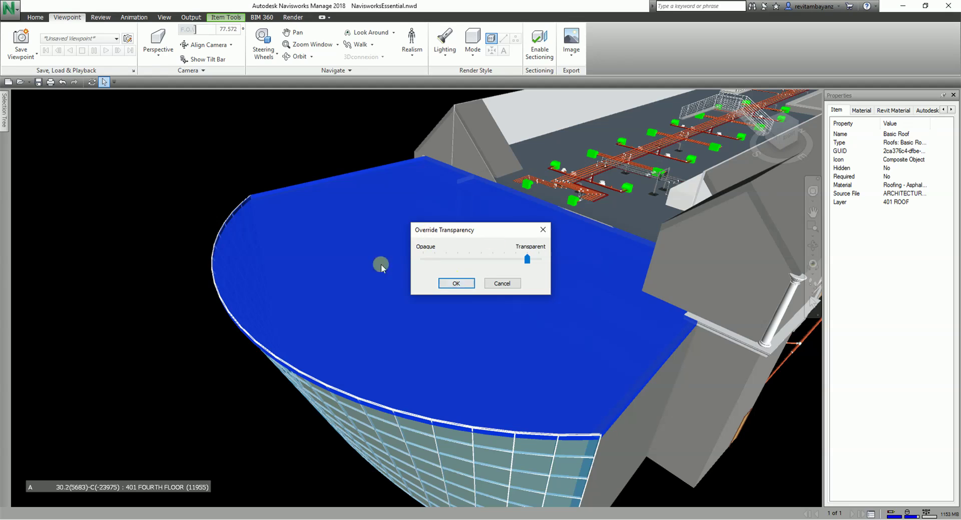
{"action": "left_click", "coordinate": [455, 284]}
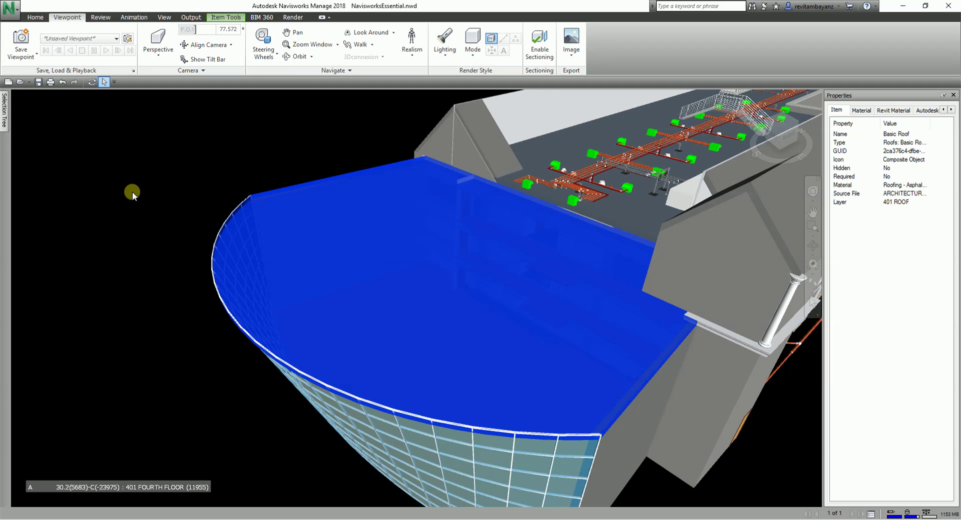
{"action": "left_click", "coordinate": [132, 191]}
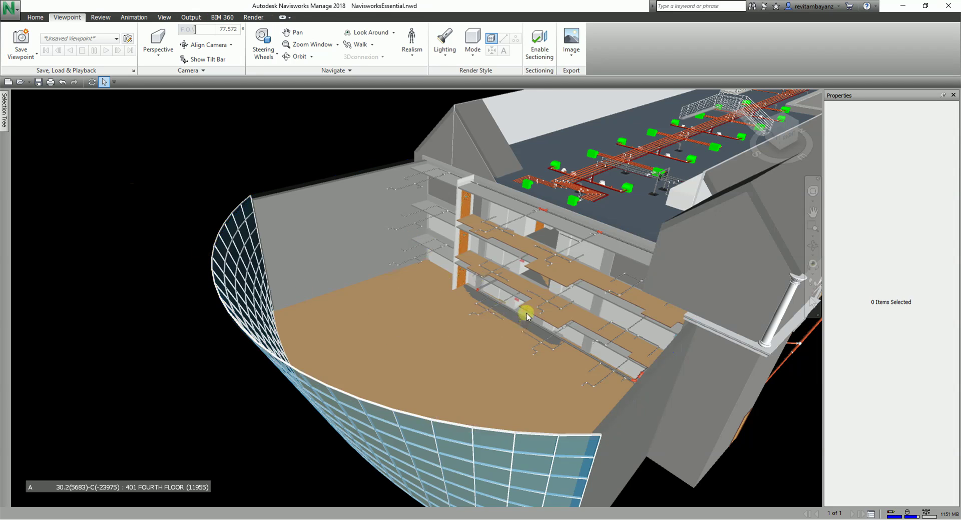
Examine the interior floors and piping beneath the transparent curved roof from several angles
{"action": "scroll", "coordinate": [526, 313], "scroll_direction": "up", "scroll_amount": 4}
{"action": "scroll", "coordinate": [508, 381], "scroll_direction": "down", "scroll_amount": 4}
{"action": "mouse_move", "coordinate": [508, 380]}
{"action": "middle_mouse_down", "text": "shift"}
{"action": "mouse_move", "coordinate": [532, 386]}
{"action": "mouse_move", "coordinate": [524, 379]}
{"action": "middle_mouse_up", "text": "shift"}
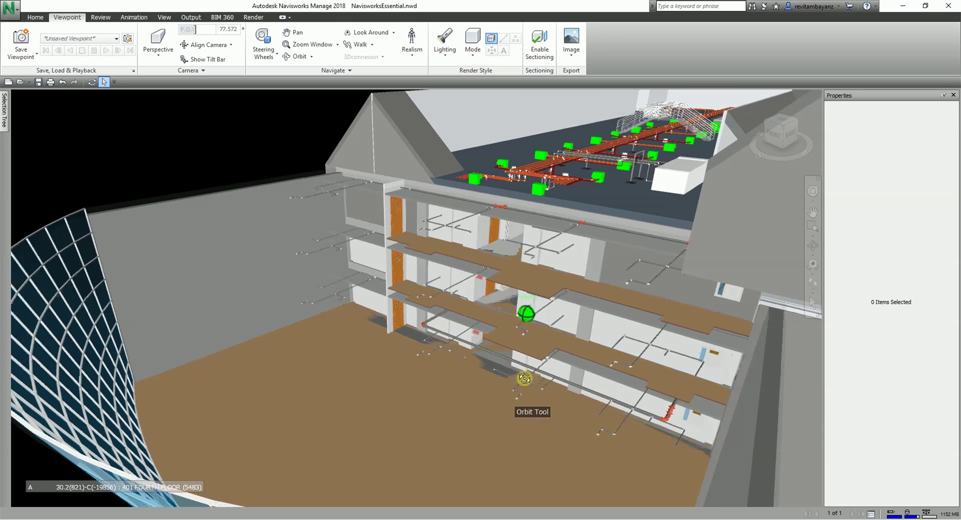
{"action": "left_click", "coordinate": [812, 245]}
{"action": "left_click_drag", "start_coordinate": [472, 335], "coordinate": [472, 337]}
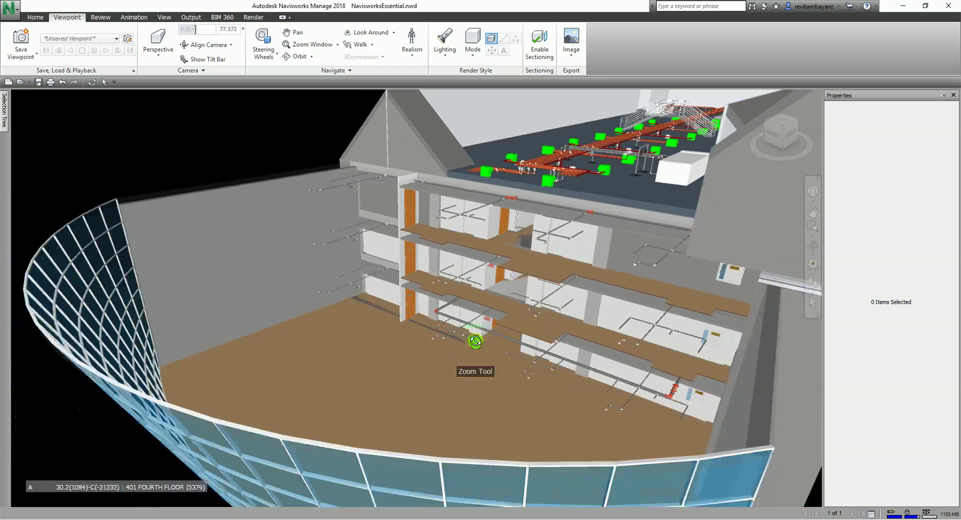
{"action": "scroll", "coordinate": [468, 336], "scroll_direction": "up", "scroll_amount": 5}
{"action": "scroll", "coordinate": [468, 336], "scroll_direction": "down", "scroll_amount": 5}
{"action": "middle_click_drag", "start_coordinate": [570, 285], "coordinate": [547, 391]}
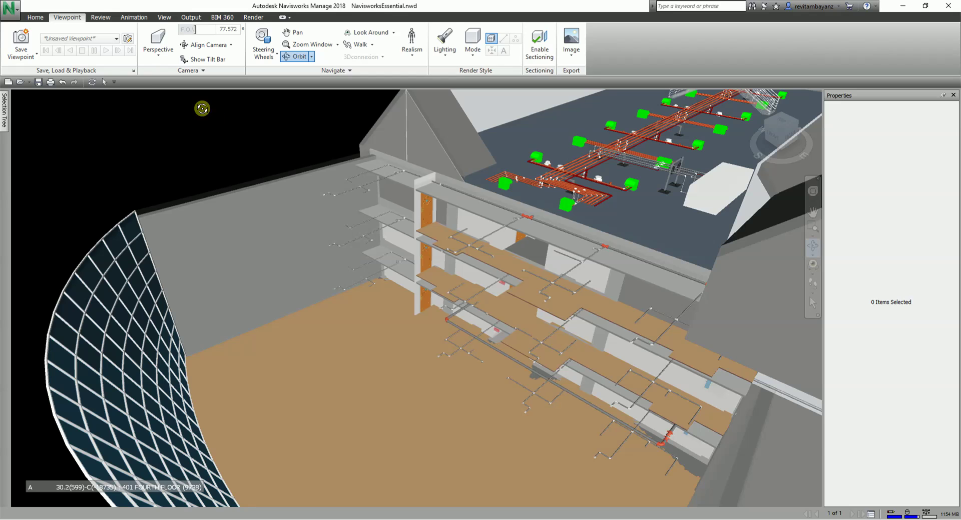
Select the green pipe cover beside the open ends of the rooftop pipes nearest the roof edge
{"action": "left_click", "coordinate": [35, 17]}
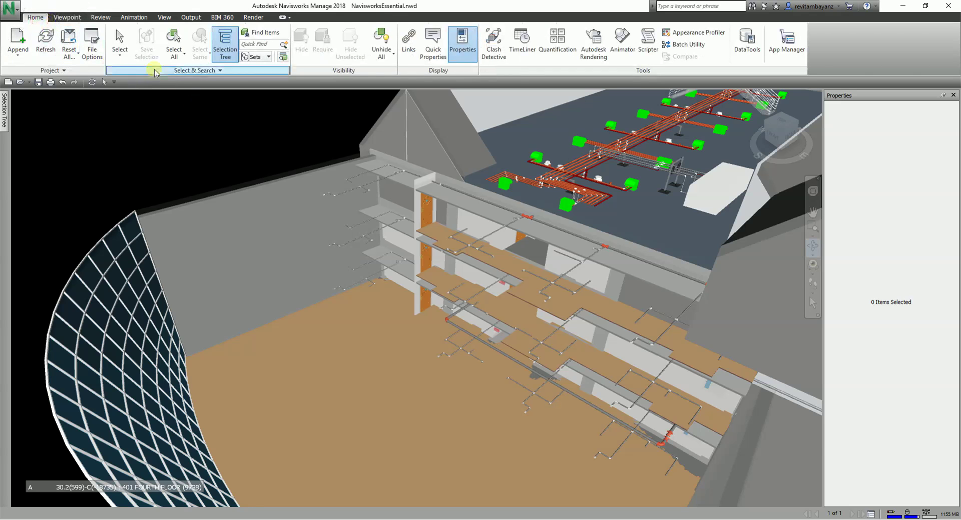
{"action": "left_click", "coordinate": [122, 40]}
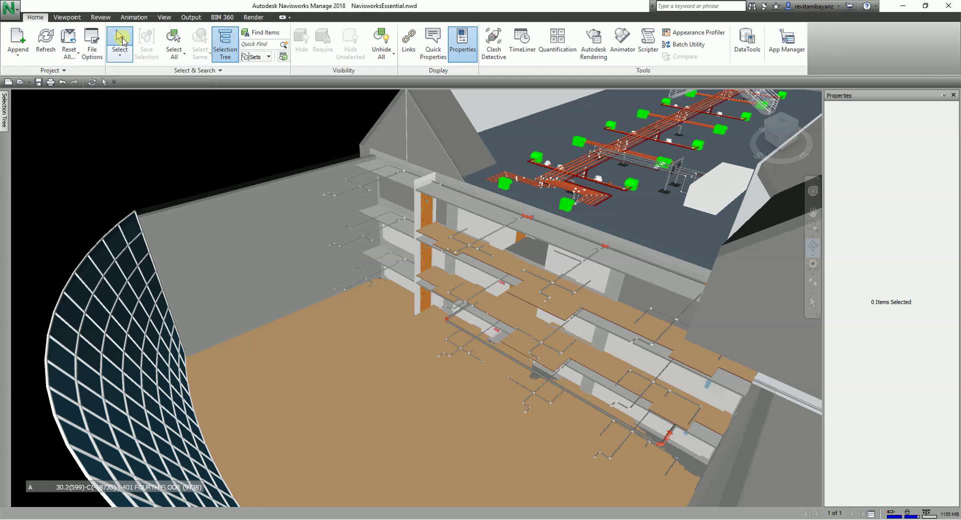
{"action": "scroll", "coordinate": [512, 190], "scroll_direction": "up", "scroll_amount": 6}
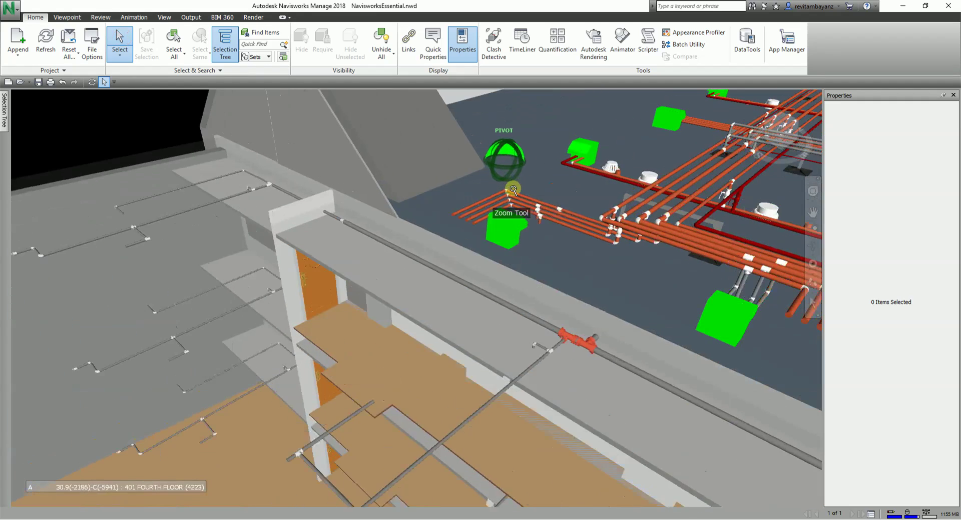
{"action": "scroll", "coordinate": [511, 190], "scroll_direction": "up", "scroll_amount": 3}
{"action": "middle_click_drag", "start_coordinate": [481, 300], "coordinate": [511, 331]}
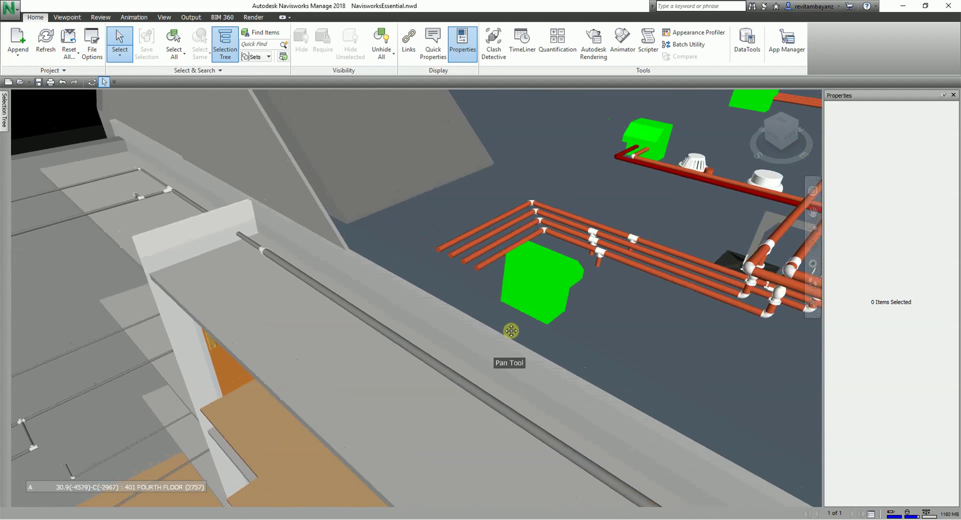
{"action": "left_click", "coordinate": [535, 283]}
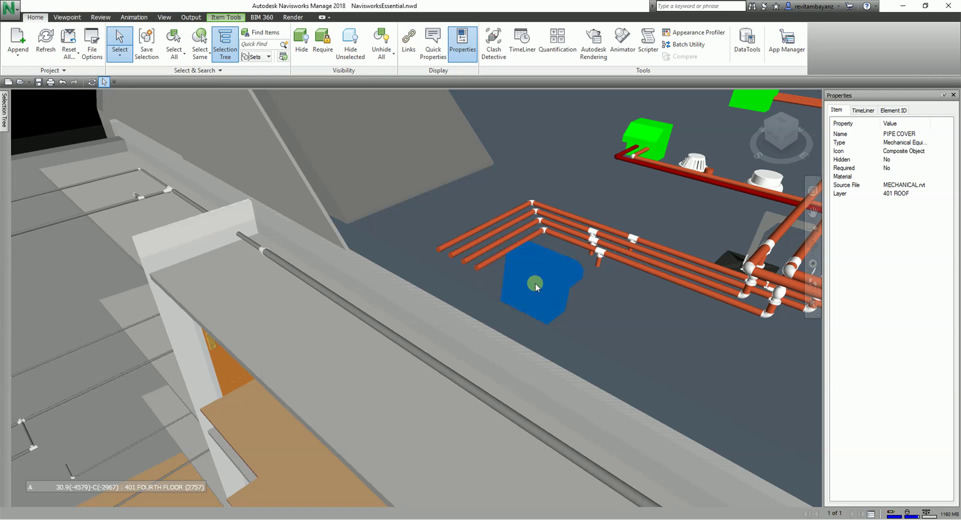
Override the selected pipe cover's transform with an X translation of -780 mm
{"action": "right_click", "coordinate": [535, 283]}
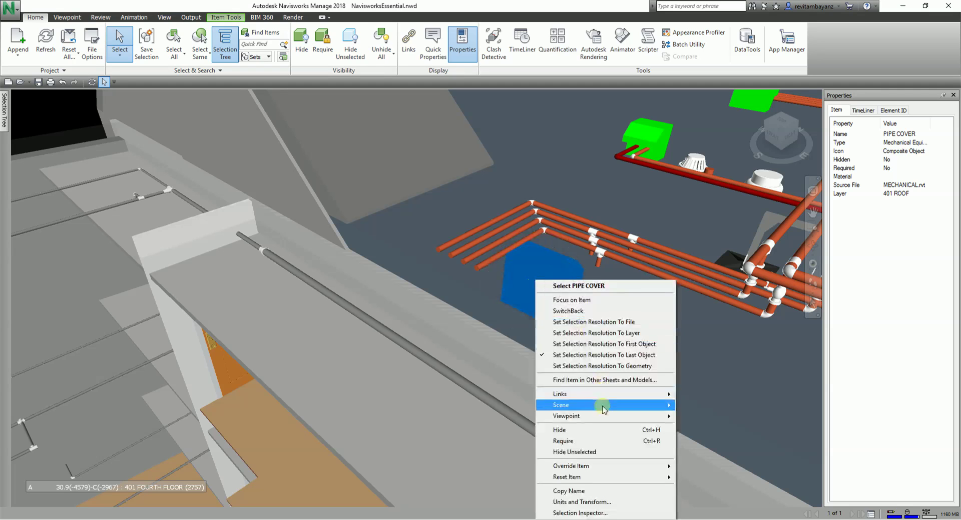
{"action": "left_click", "coordinate": [595, 466]}
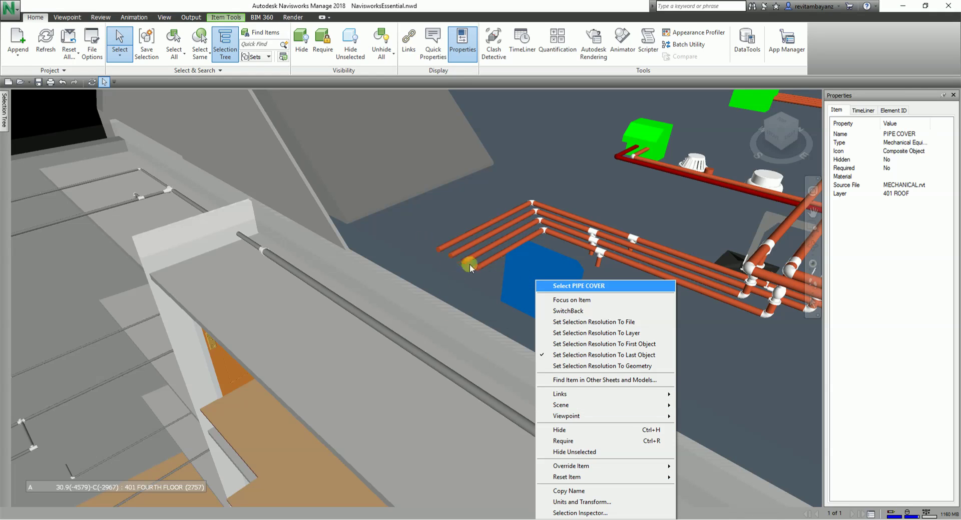
{"action": "left_click", "coordinate": [629, 467]}
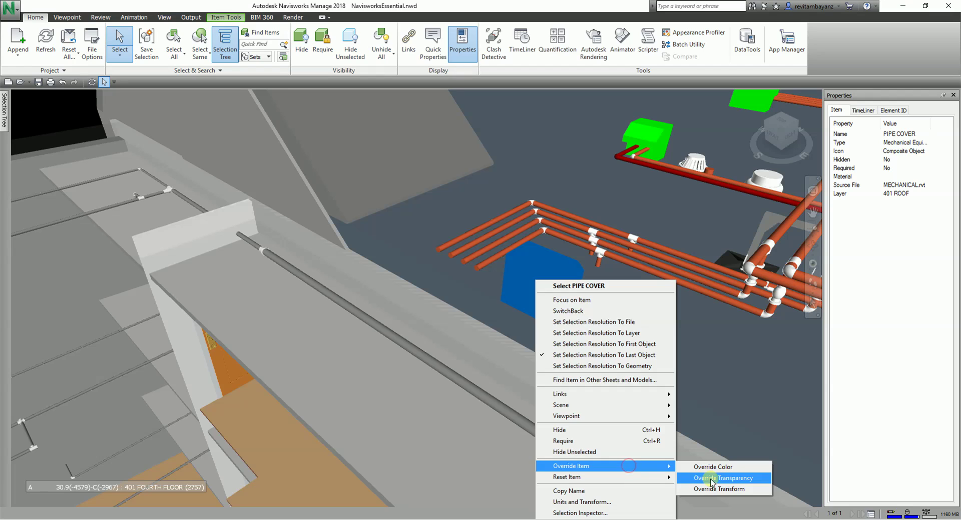
{"action": "left_click", "coordinate": [711, 488]}
{"action": "left_click_drag", "start_coordinate": [473, 223], "coordinate": [248, 127]}
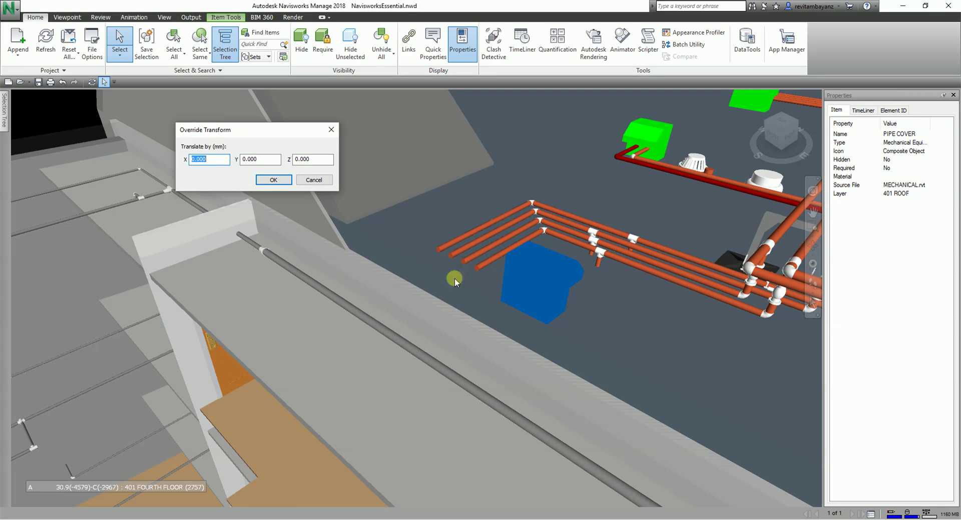
{"action": "left_click", "coordinate": [216, 160]}
{"action": "left_click_drag", "start_coordinate": [216, 160], "coordinate": [174, 155]}
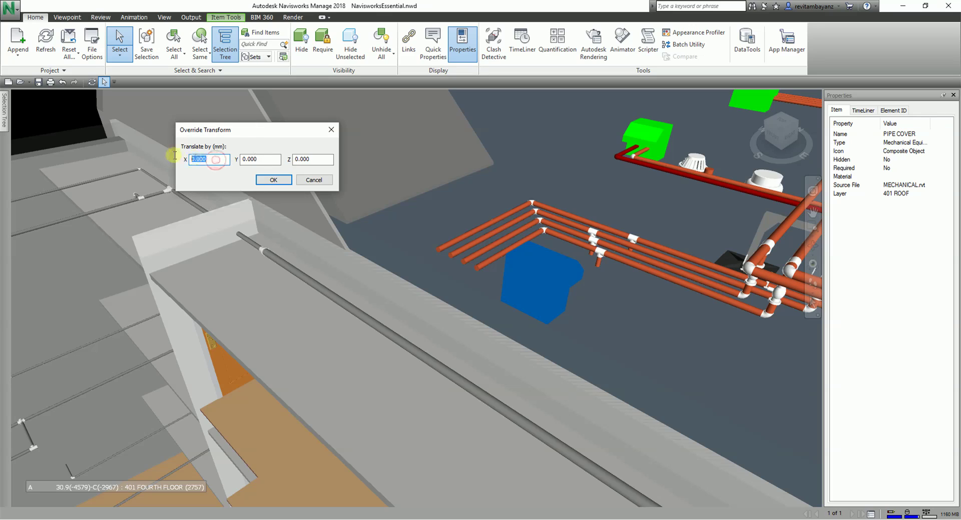
{"action": "type", "text": "-780"}
{"action": "left_click", "coordinate": [270, 181]}
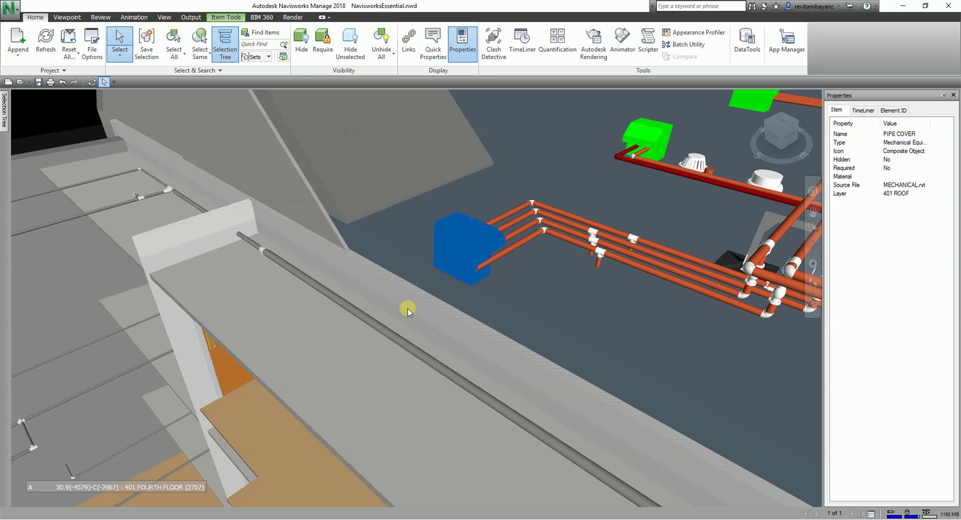
Override the moved pipe cover's transform with a Z translation of 1000 mm, and clear the selection
{"action": "scroll", "coordinate": [447, 320], "scroll_direction": "down", "scroll_amount": 2}
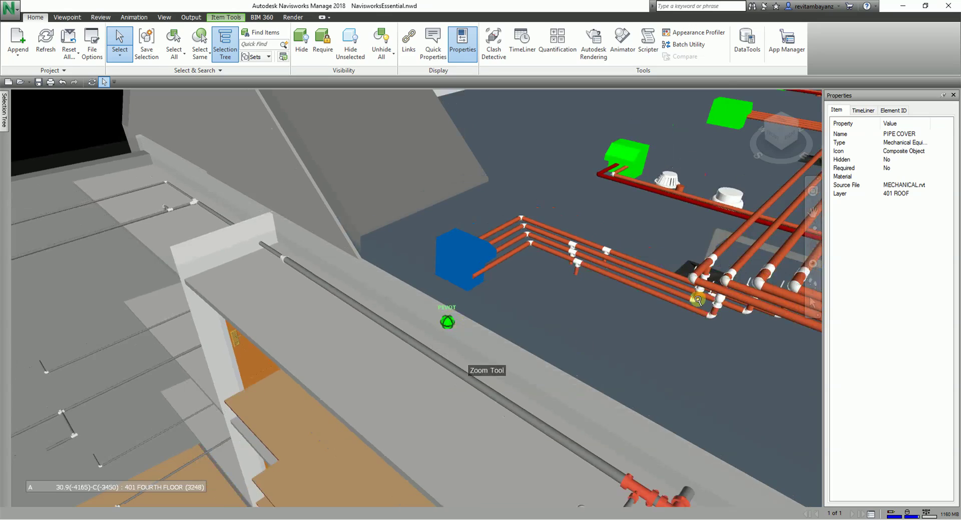
{"action": "mouse_move", "coordinate": [451, 318]}
{"action": "middle_mouse_down", "text": "shift"}
{"action": "mouse_move", "coordinate": [476, 379]}
{"action": "mouse_move", "coordinate": [519, 377]}
{"action": "mouse_move", "coordinate": [476, 315]}
{"action": "mouse_move", "coordinate": [461, 310]}
{"action": "middle_mouse_up", "text": "shift"}
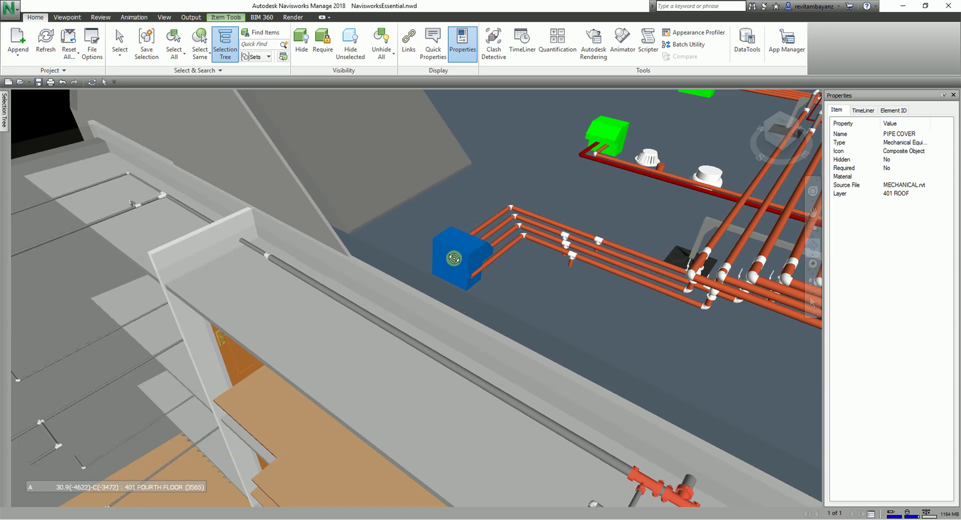
{"action": "right_click", "coordinate": [462, 255]}
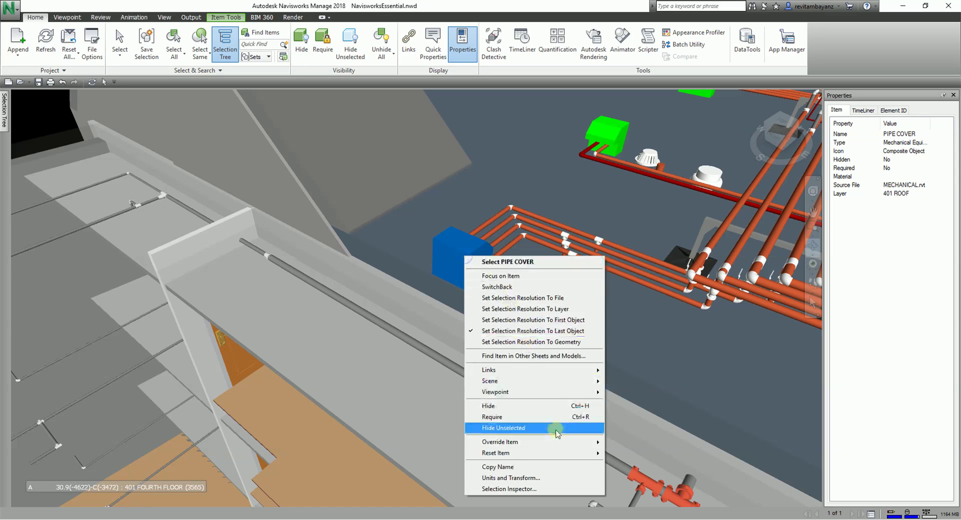
{"action": "mouse_move", "coordinate": [559, 447]}
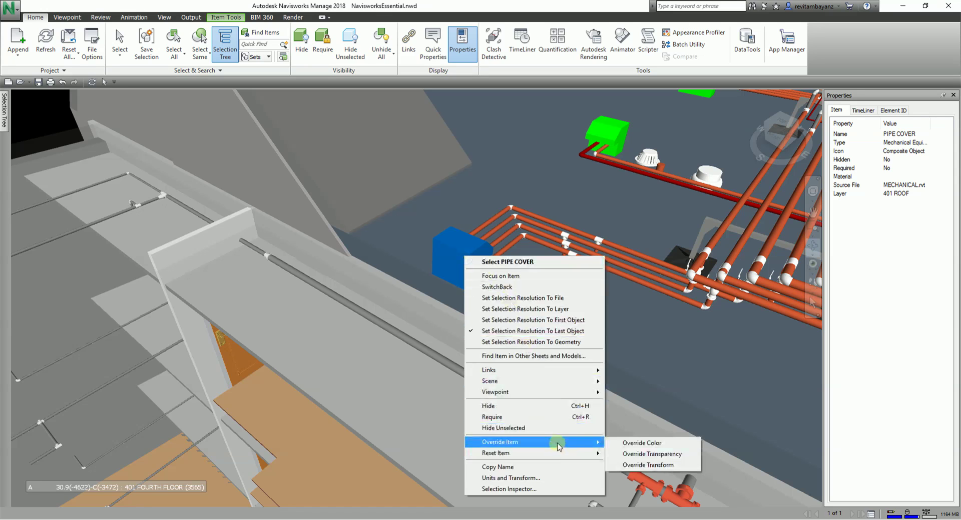
{"action": "left_click", "coordinate": [630, 465]}
{"action": "left_click_drag", "start_coordinate": [515, 234], "coordinate": [362, 139]}
{"action": "double_click", "coordinate": [383, 164]}
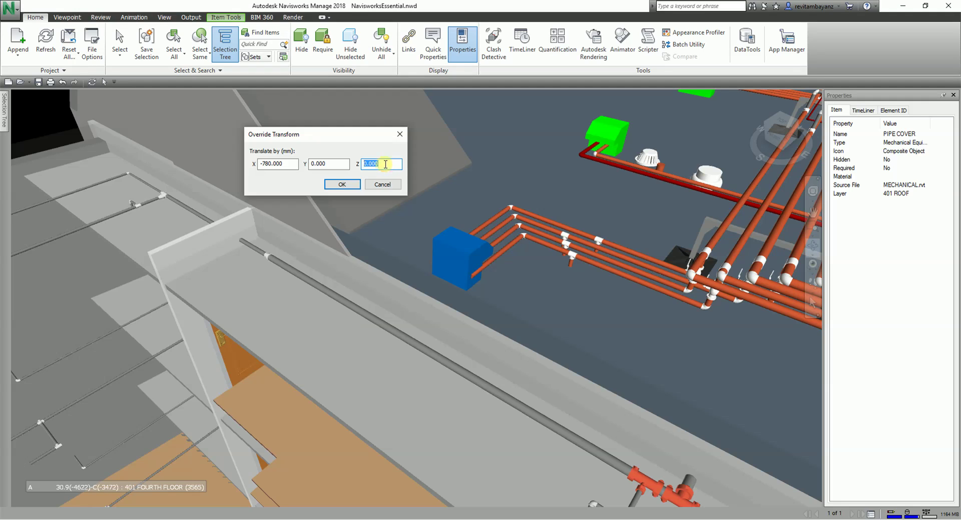
{"action": "type", "text": "1000"}
{"action": "left_click", "coordinate": [342, 184]}
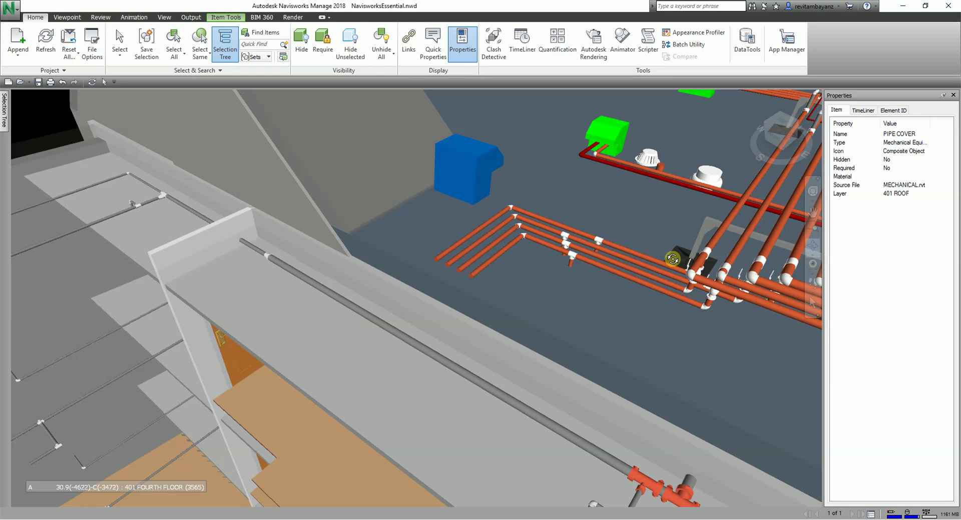
{"action": "key", "text": "Escape"}
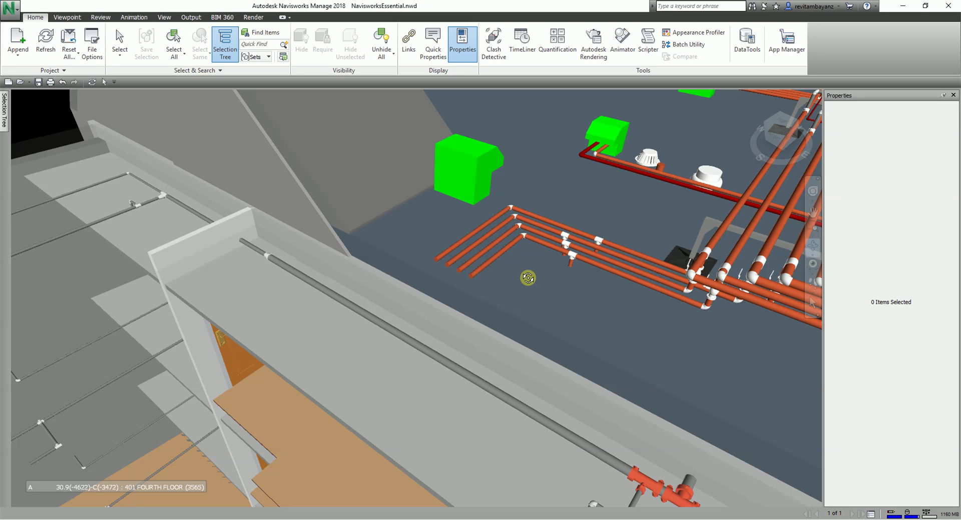
Override the color of the long white Basic Wall along the rooftop to orange, and clear the selection
{"action": "mouse_move", "coordinate": [528, 277]}
{"action": "left_mouse_down"}
{"action": "mouse_move", "coordinate": [550, 281]}
{"action": "mouse_move", "coordinate": [542, 268]}
{"action": "mouse_move", "coordinate": [551, 261]}
{"action": "mouse_move", "coordinate": [632, 265]}
{"action": "left_mouse_up"}
{"action": "middle_click_drag", "start_coordinate": [633, 265], "coordinate": [525, 281]}
{"action": "scroll", "coordinate": [547, 273], "scroll_direction": "down", "scroll_amount": 4}
{"action": "scroll", "coordinate": [622, 271], "scroll_direction": "up", "scroll_amount": 1}
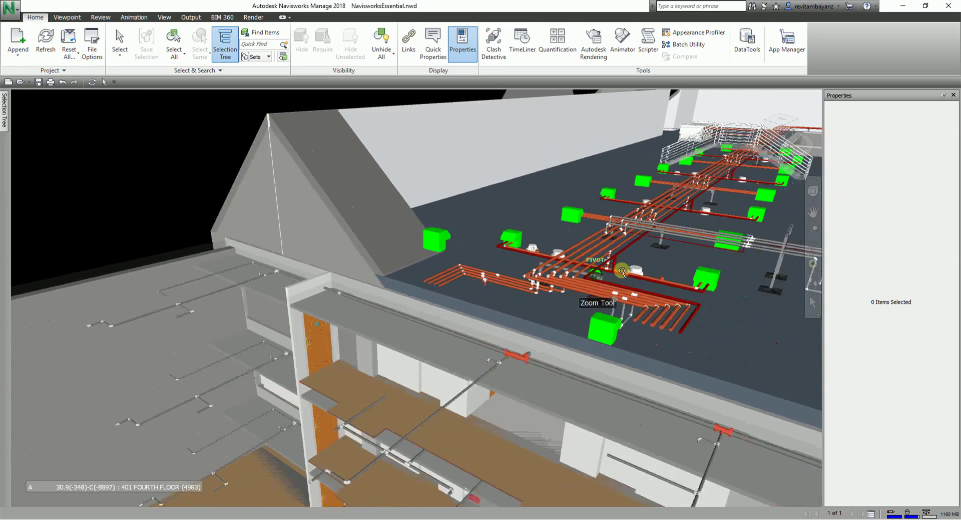
{"action": "left_click_drag", "start_coordinate": [621, 272], "coordinate": [507, 297]}
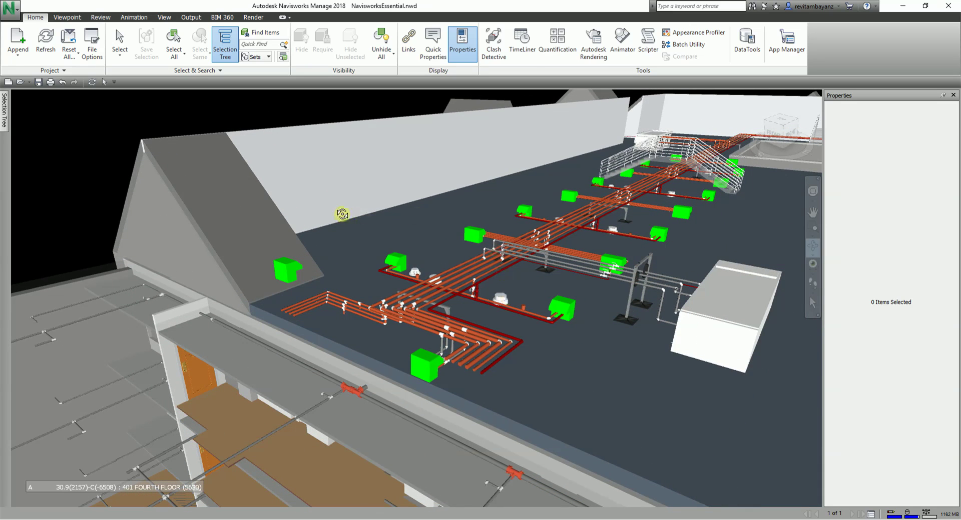
{"action": "left_click", "coordinate": [125, 37]}
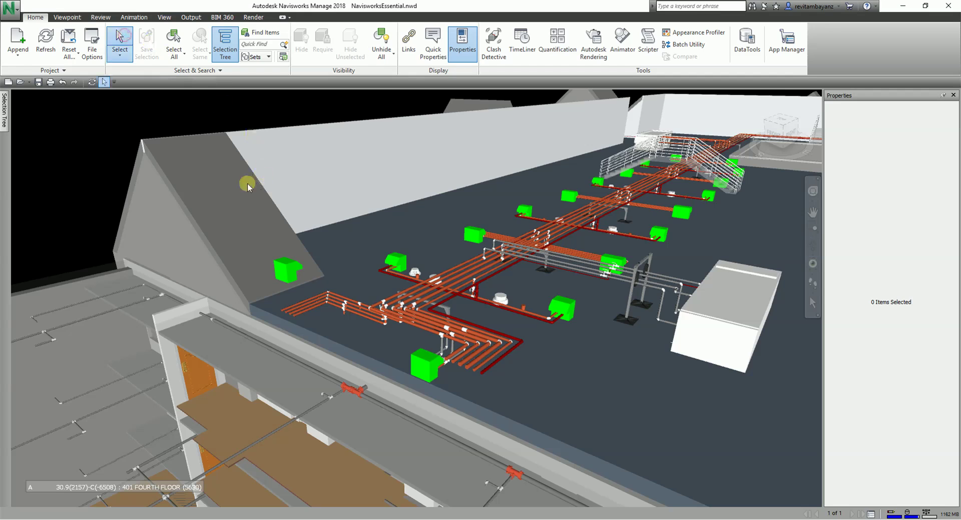
{"action": "left_click", "coordinate": [336, 161]}
{"action": "right_click", "coordinate": [337, 161]}
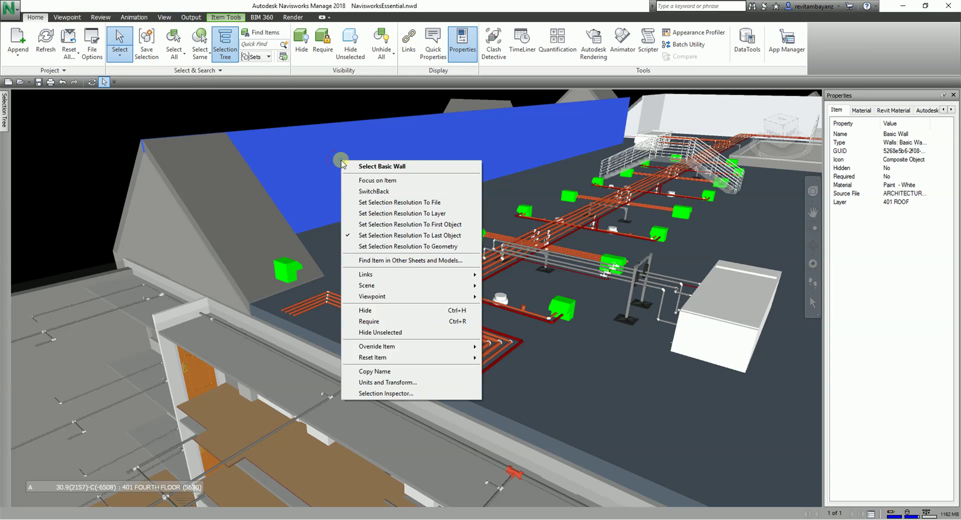
{"action": "mouse_move", "coordinate": [453, 347]}
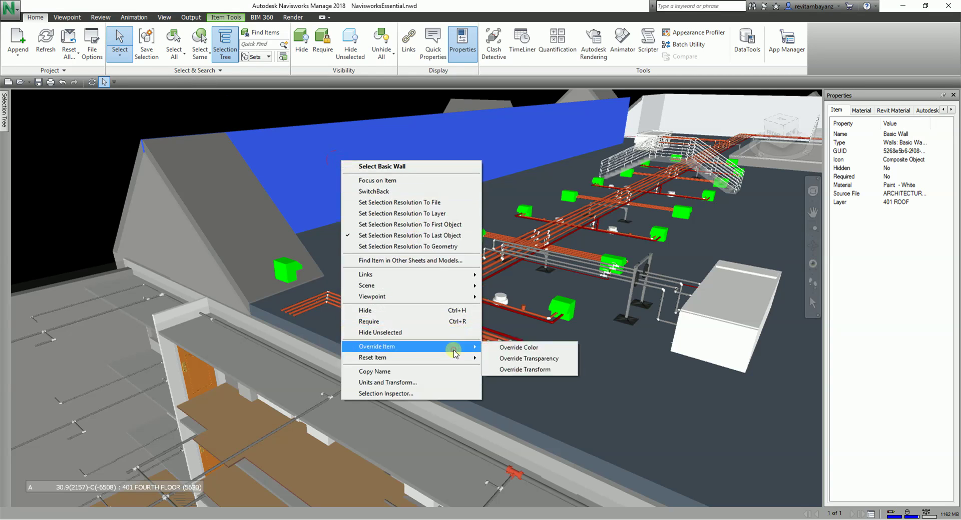
{"action": "left_click", "coordinate": [520, 347]}
{"action": "left_click", "coordinate": [451, 233]}
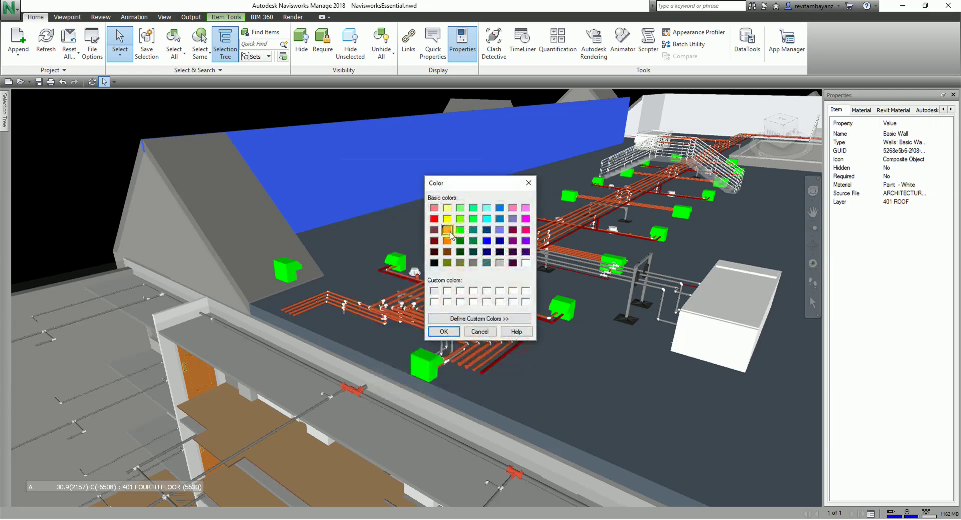
{"action": "left_click", "coordinate": [438, 331]}
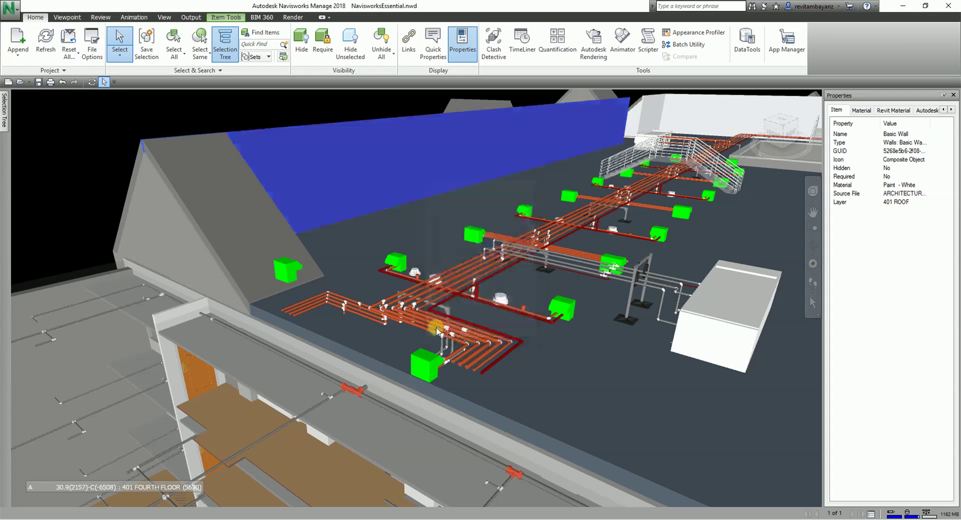
{"action": "left_click", "coordinate": [82, 181]}
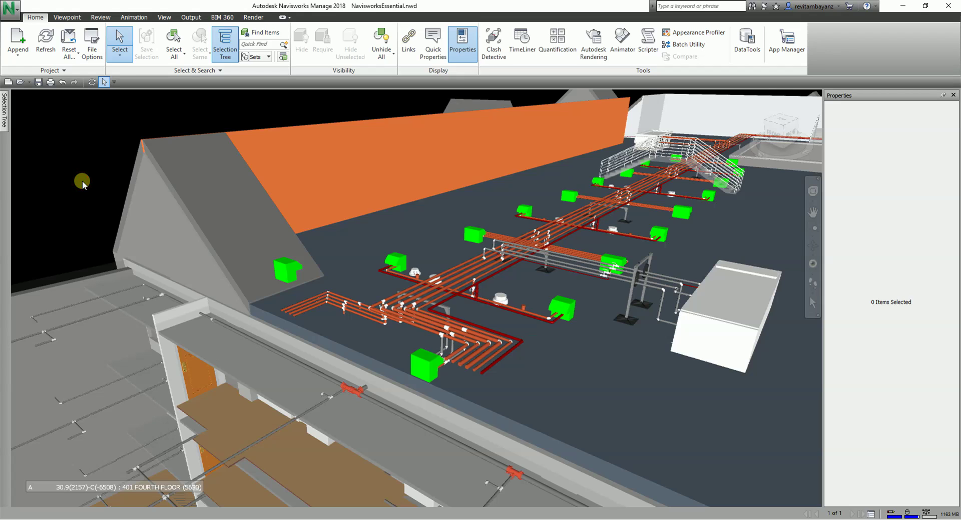